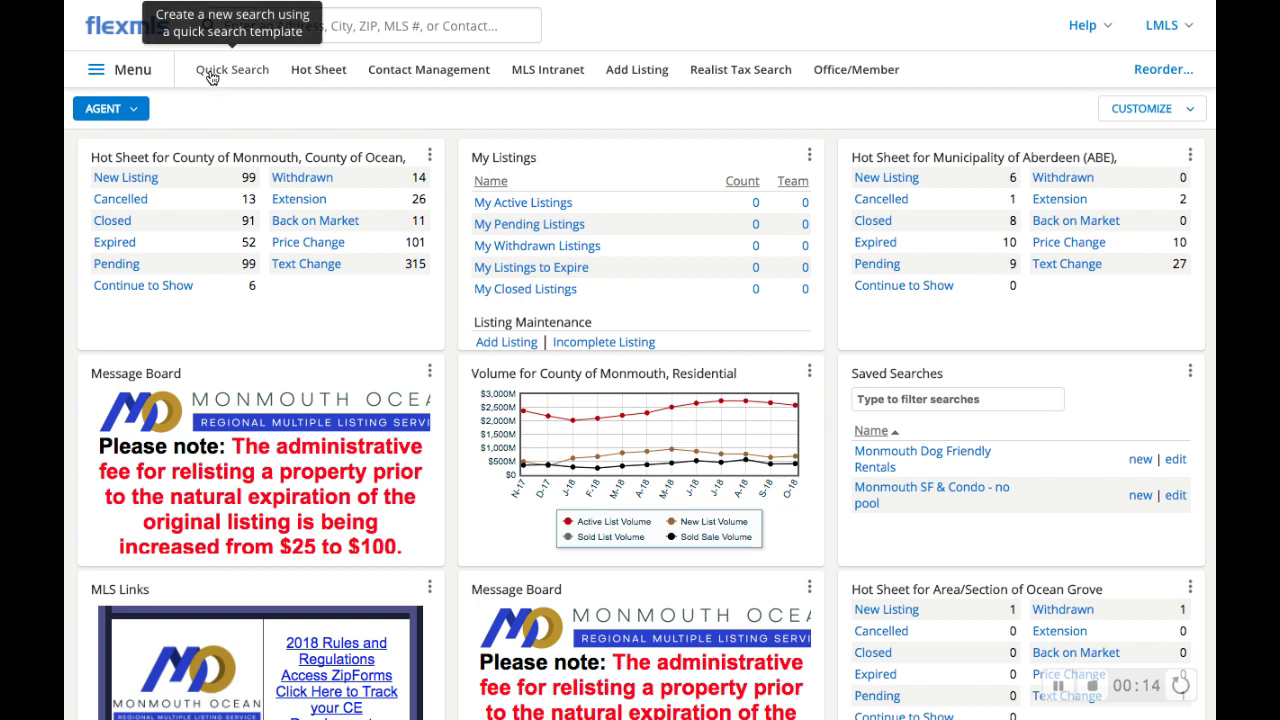
Step: Start a residential quick search and limit the property sub-type to Single Family
left_click(211, 78)
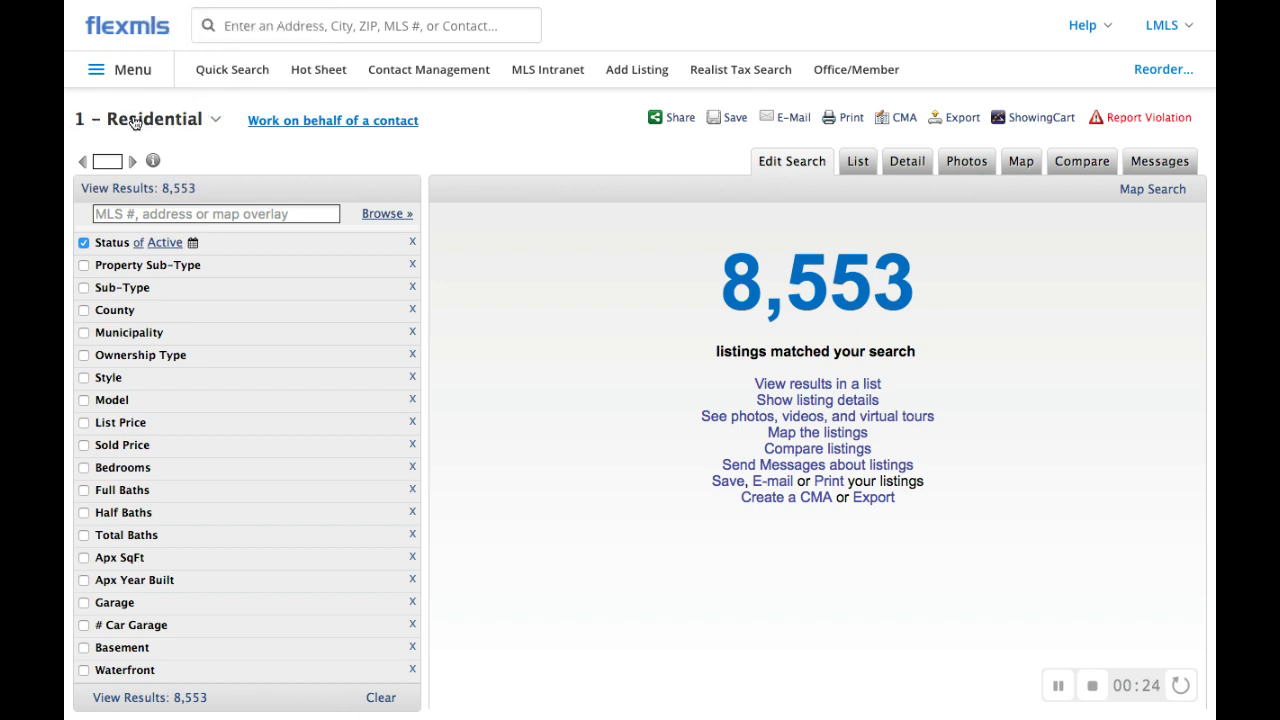
left_click(217, 121)
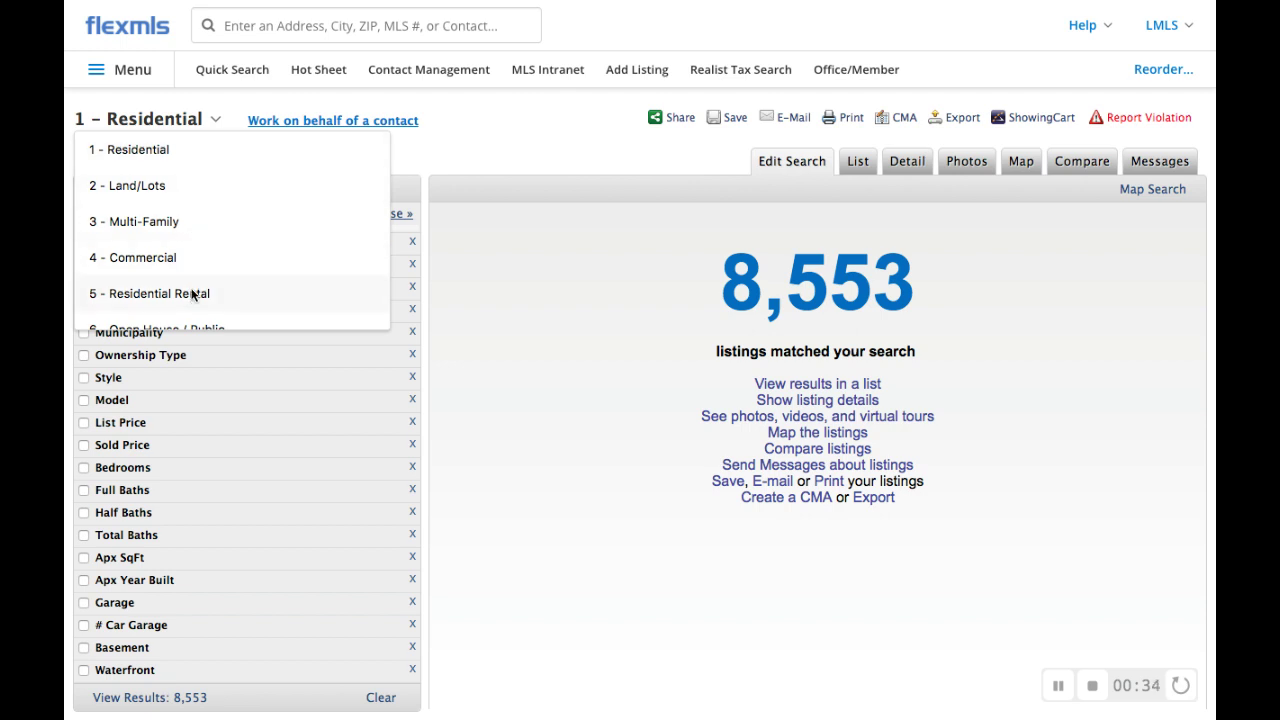
left_click(211, 119)
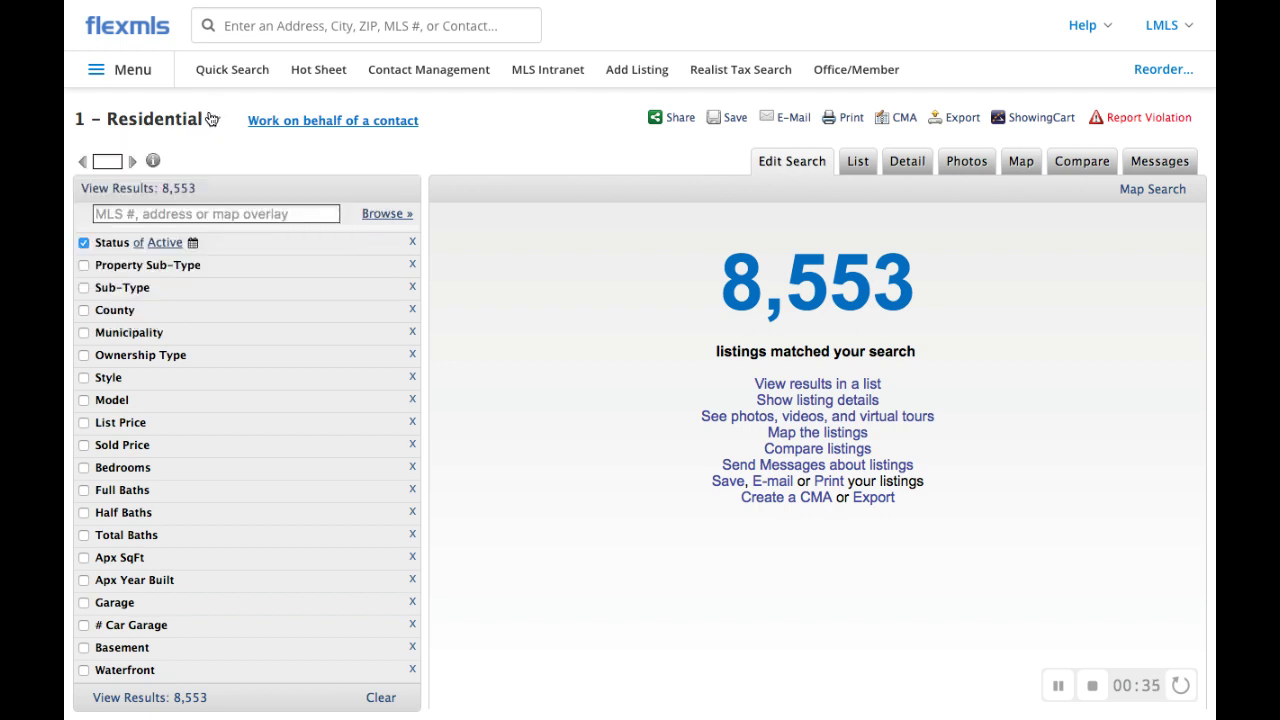
left_click(157, 277)
left_click(152, 318)
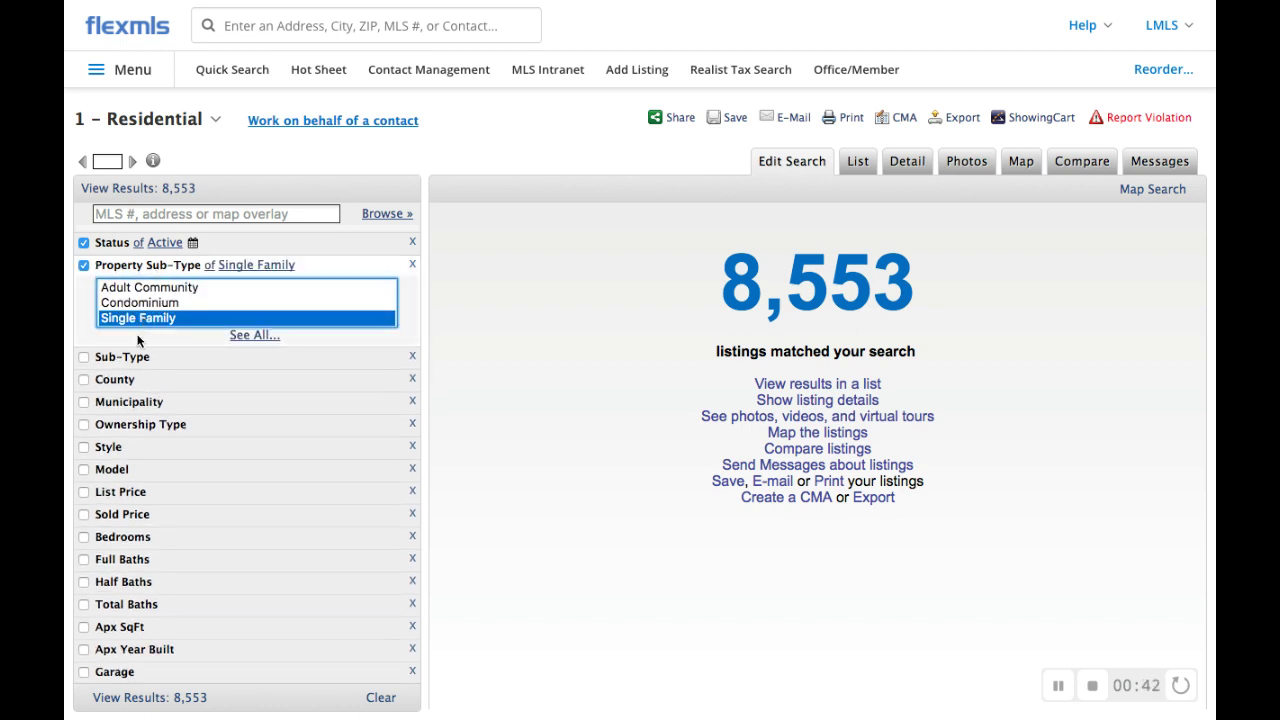
Step: Restrict the search to Monmouth county and the municipality of Wall (WAL)
left_click(114, 380)
left_click(122, 401)
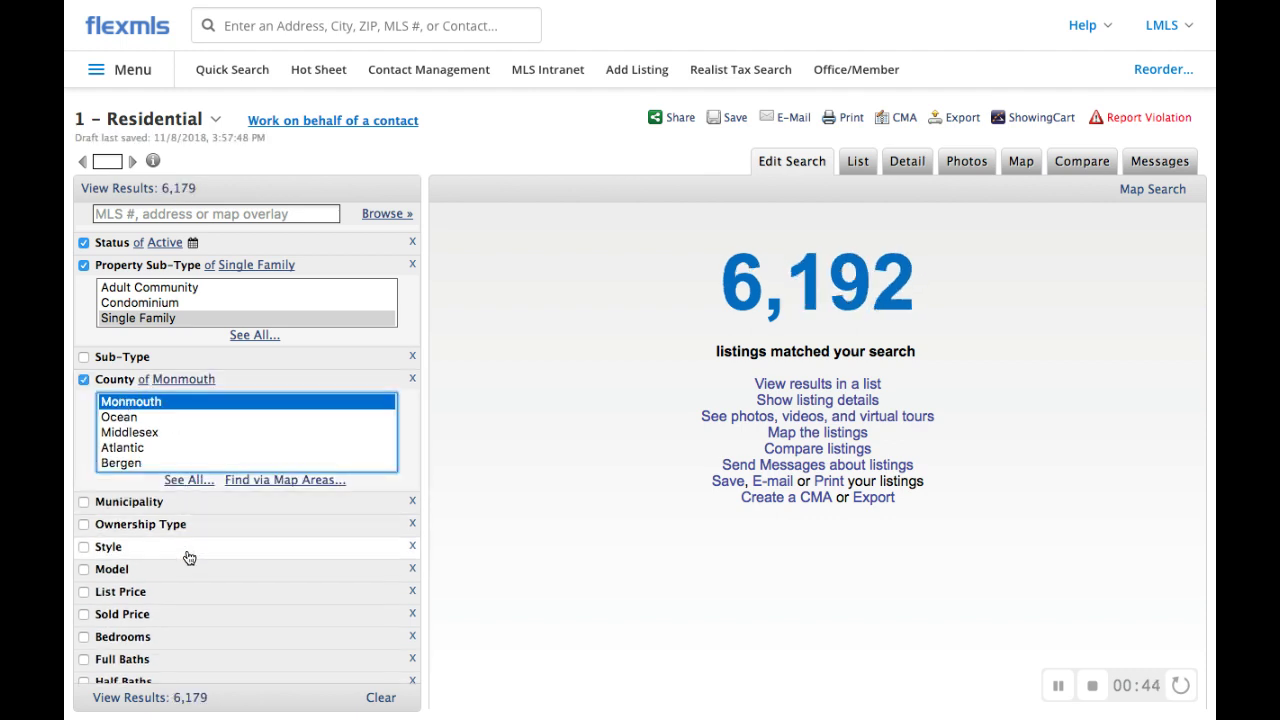
scroll(186, 557, "down", 2)
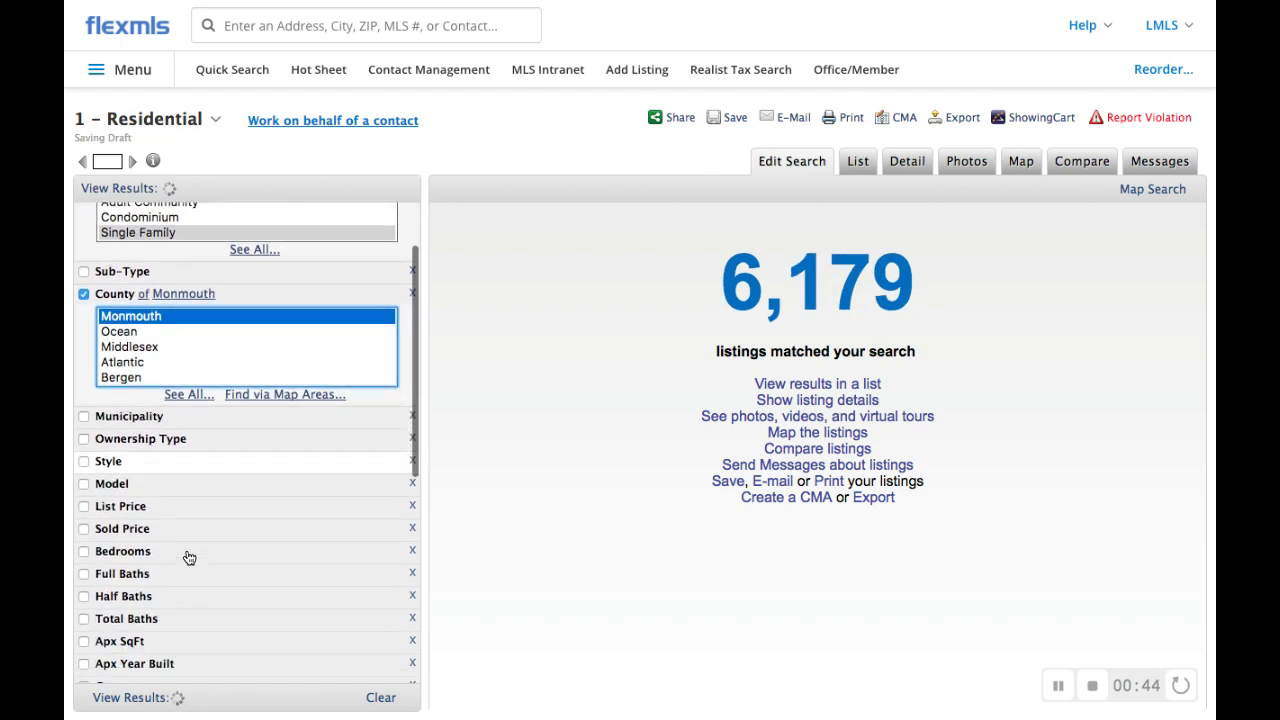
left_click(165, 412)
type("w")
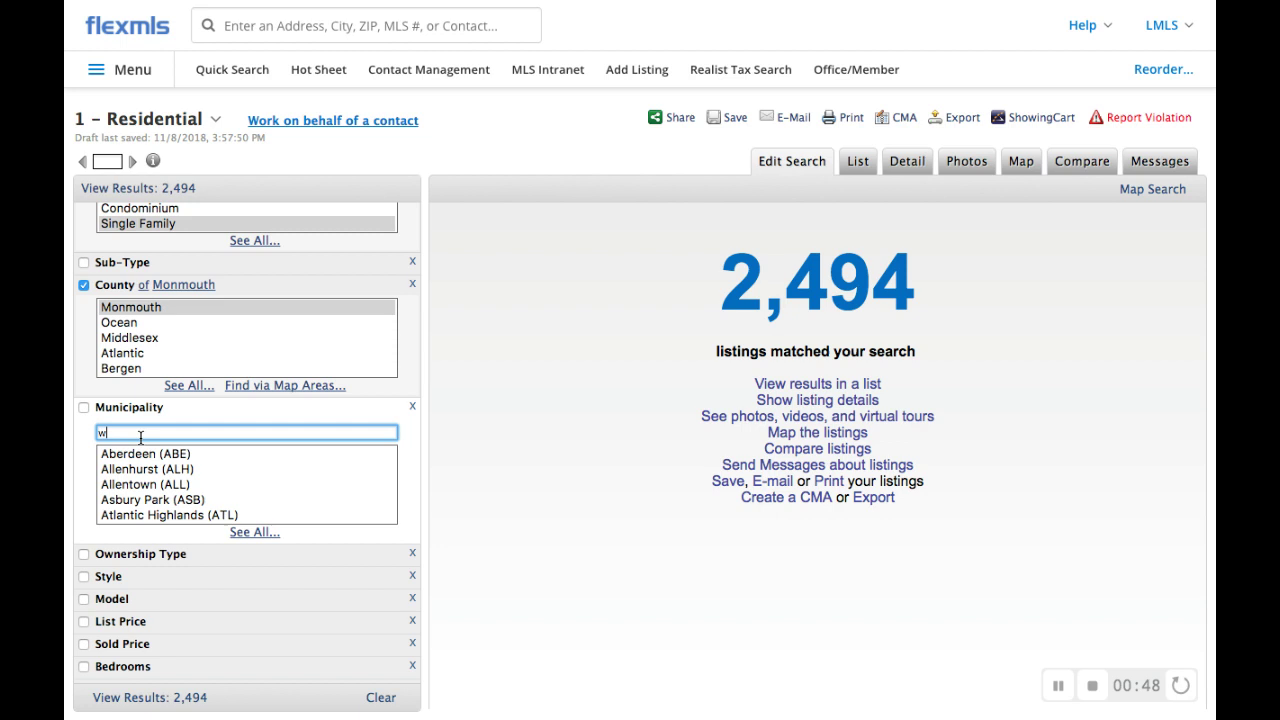
type("all")
key("Return")
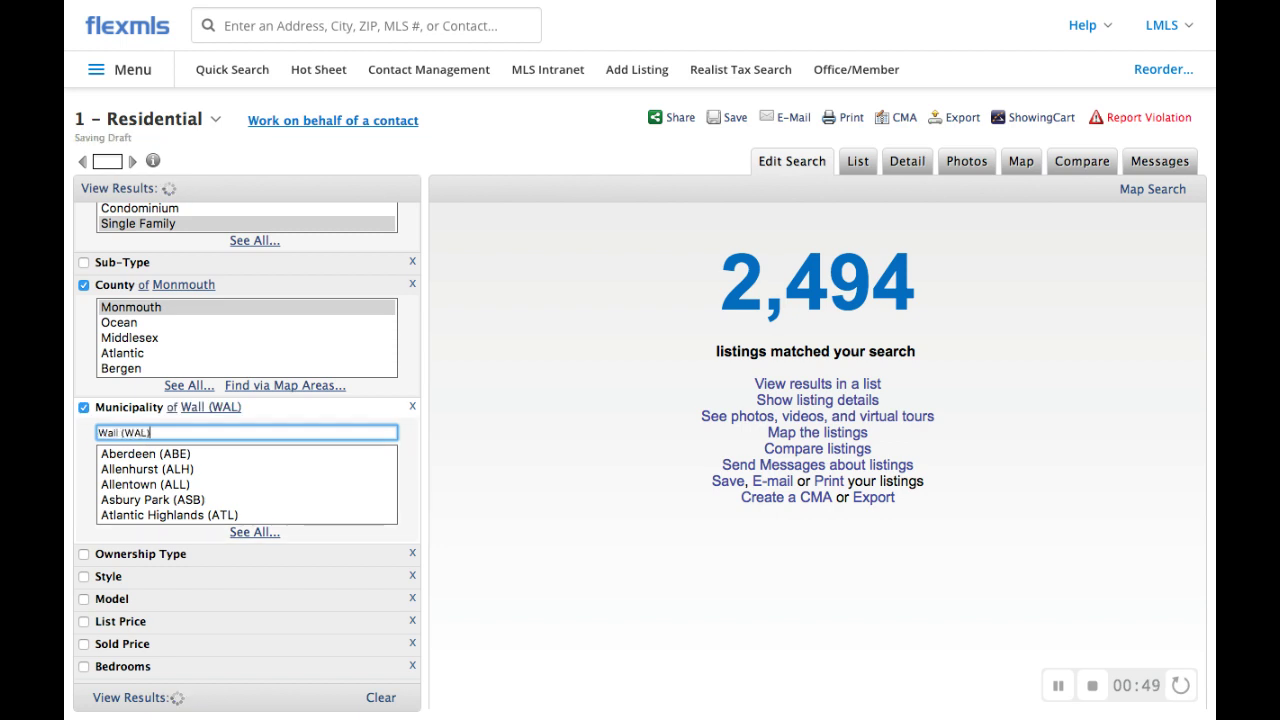
Step: Set the minimum number of bedrooms to 4 in the search criteria
scroll(195, 602, "down", 1)
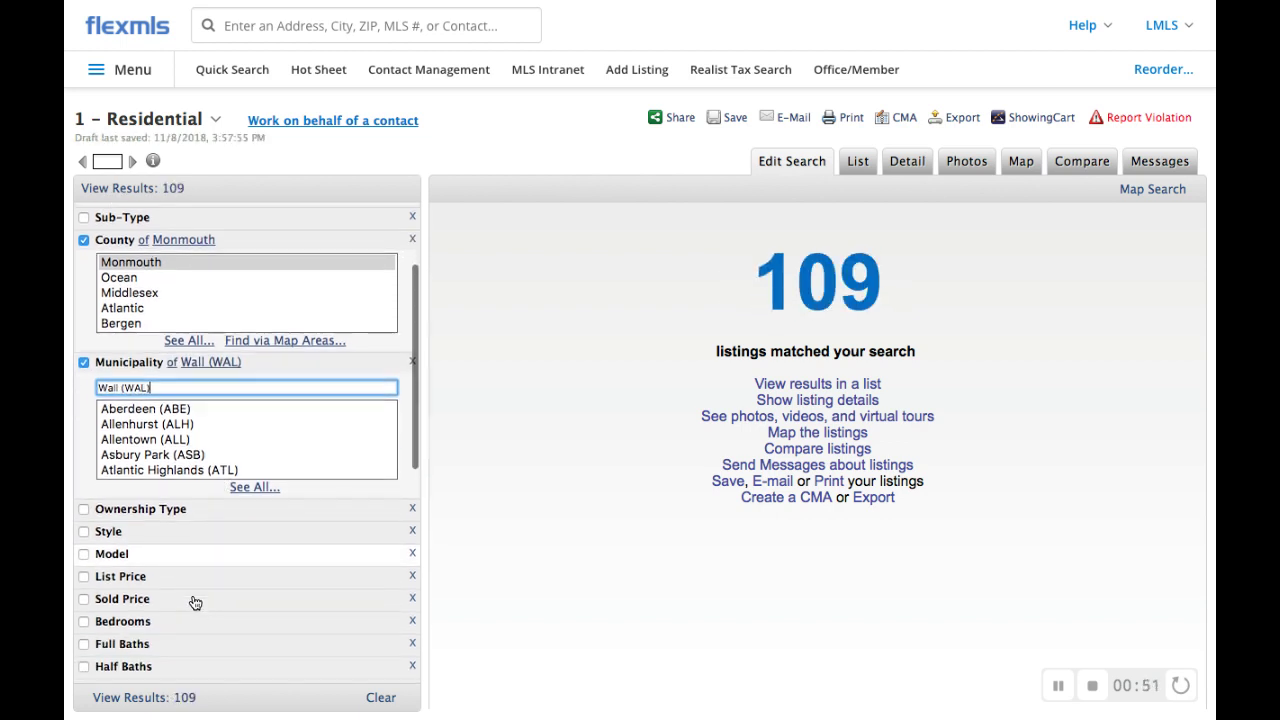
scroll(195, 602, "down", 2)
left_click(106, 540)
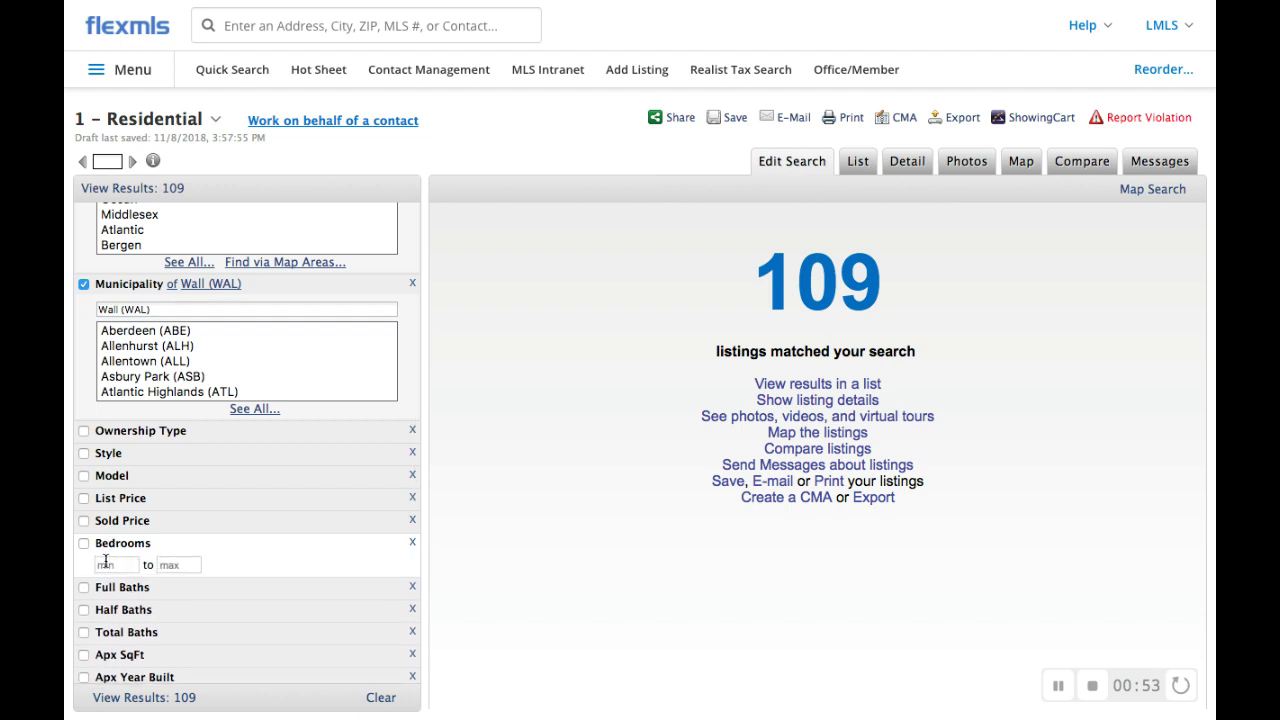
left_click(106, 564)
type("4")
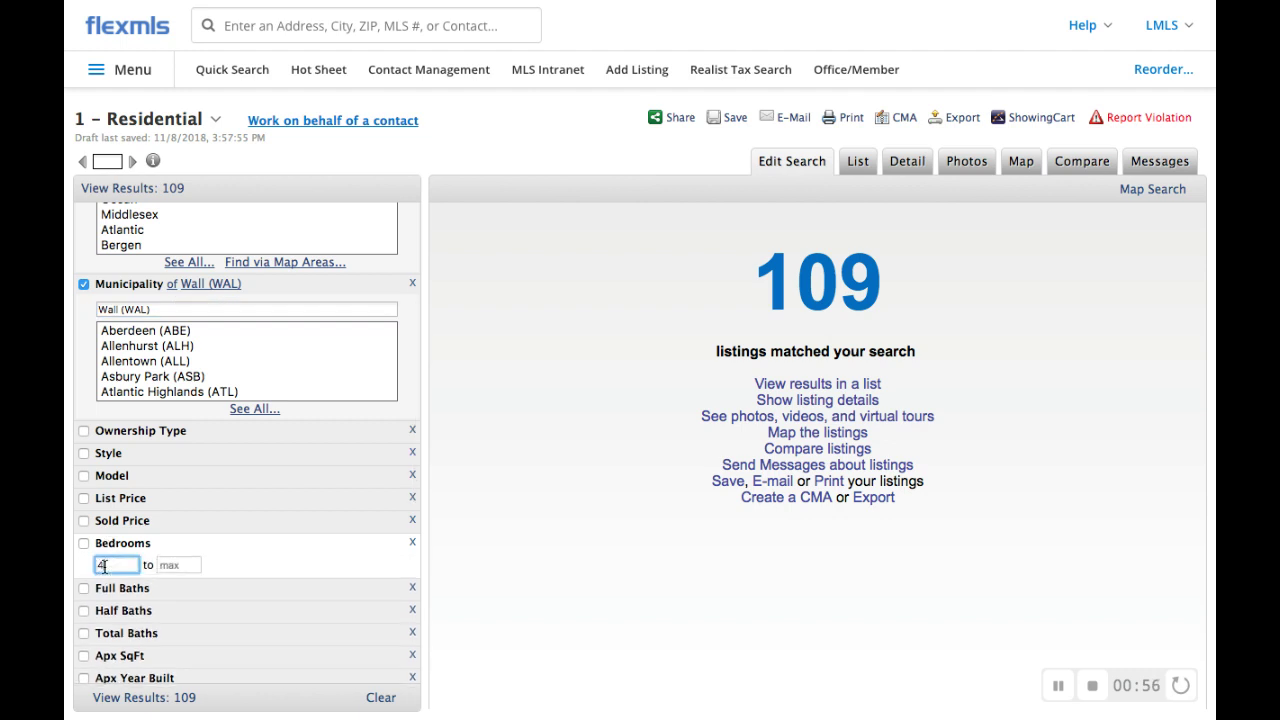
Step: Set the minimum total baths to 2.1 in the search criteria
scroll(251, 555, "down", 1)
scroll(251, 555, "down", 1)
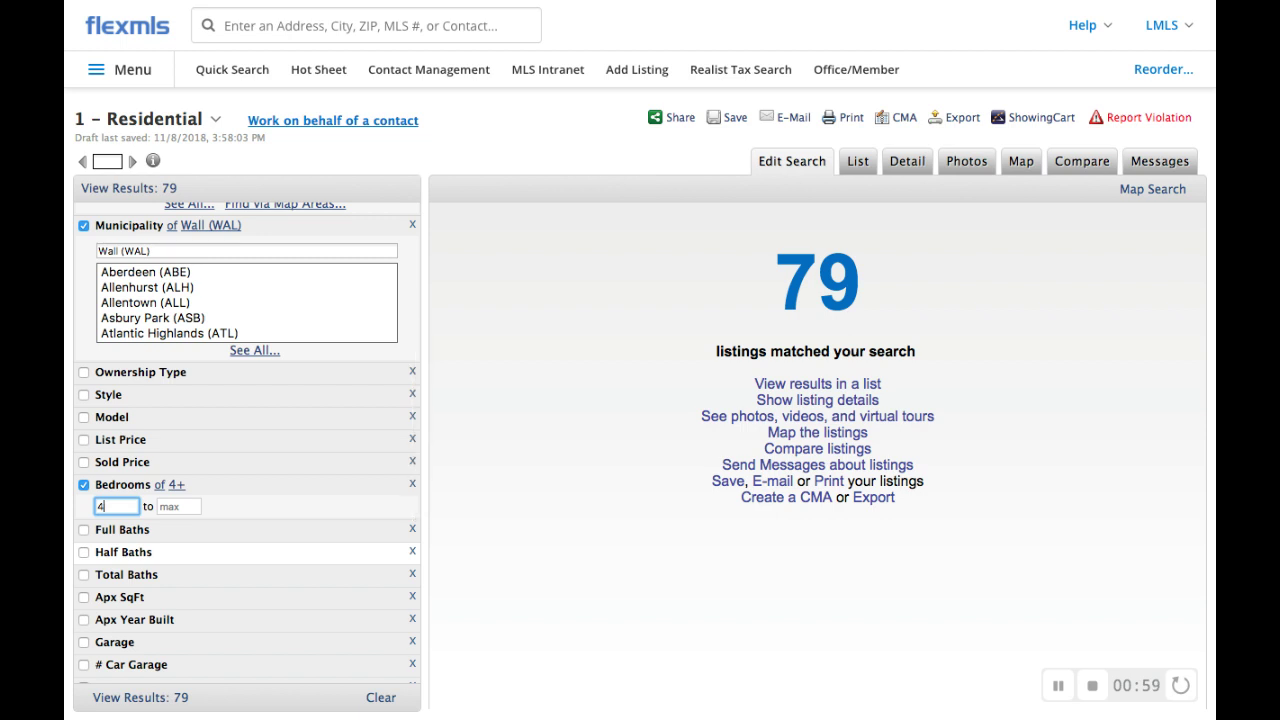
scroll(168, 540, "down", 1)
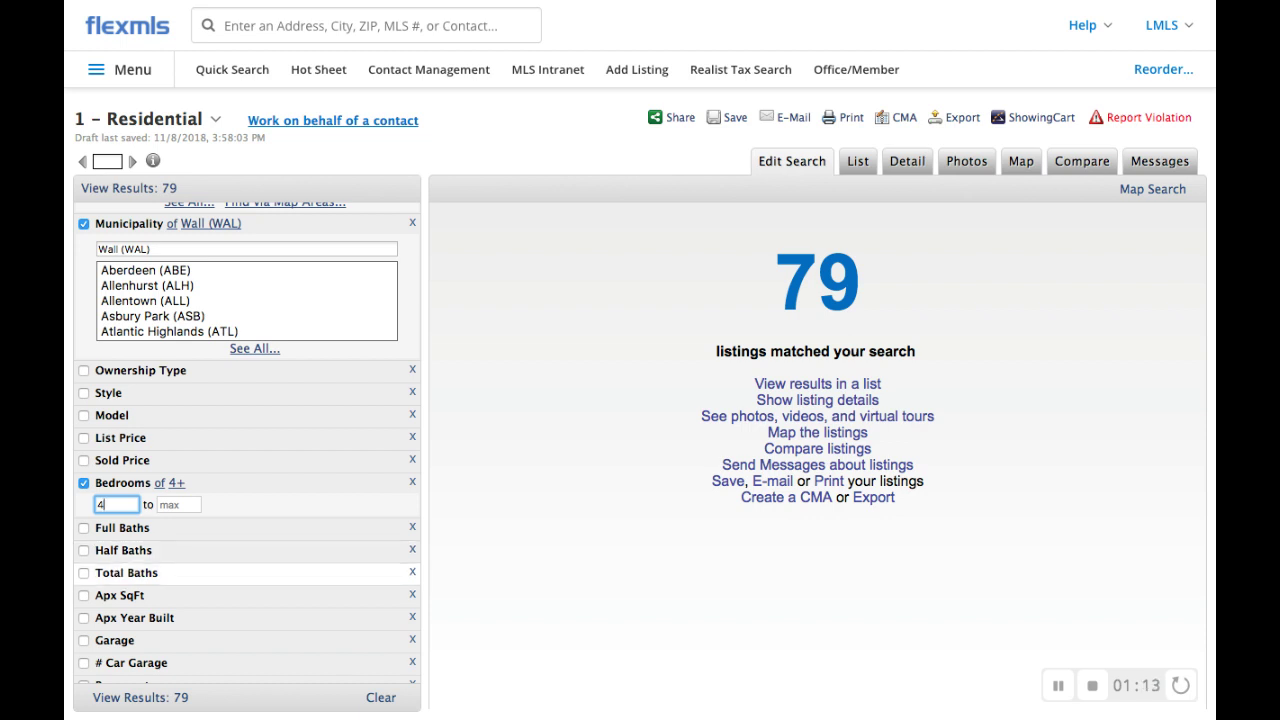
left_click(126, 572)
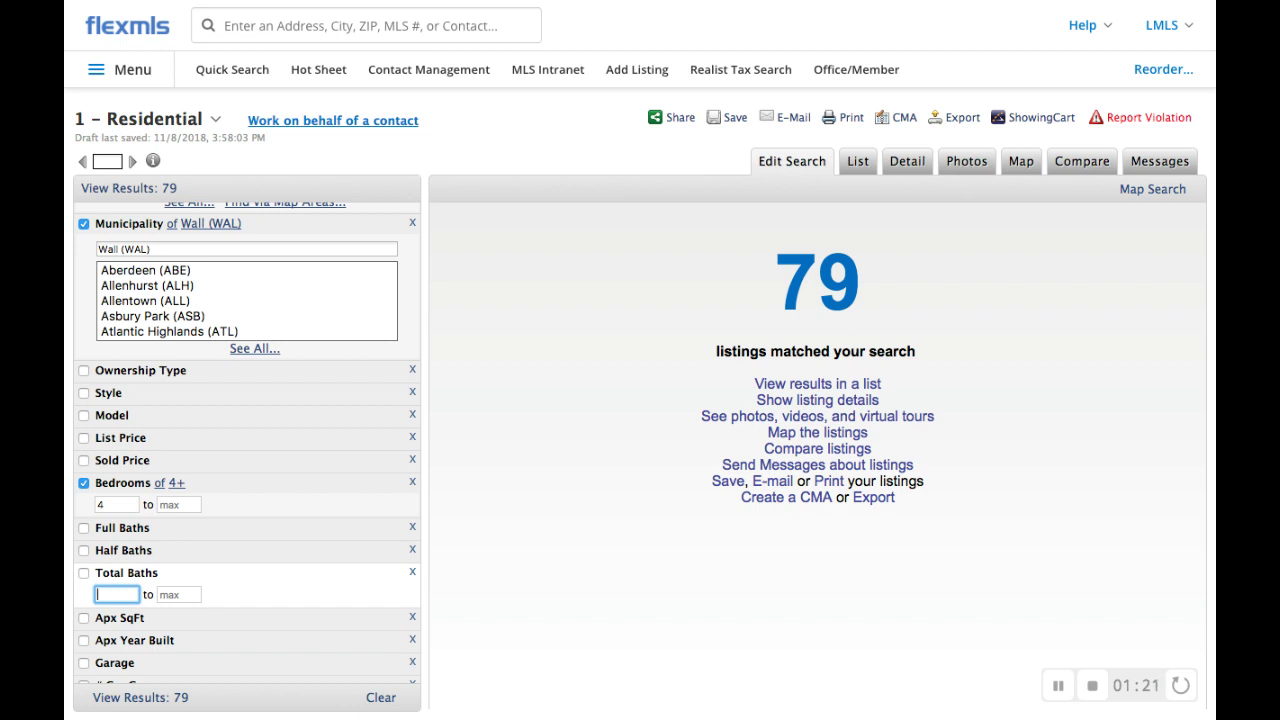
type("2.1")
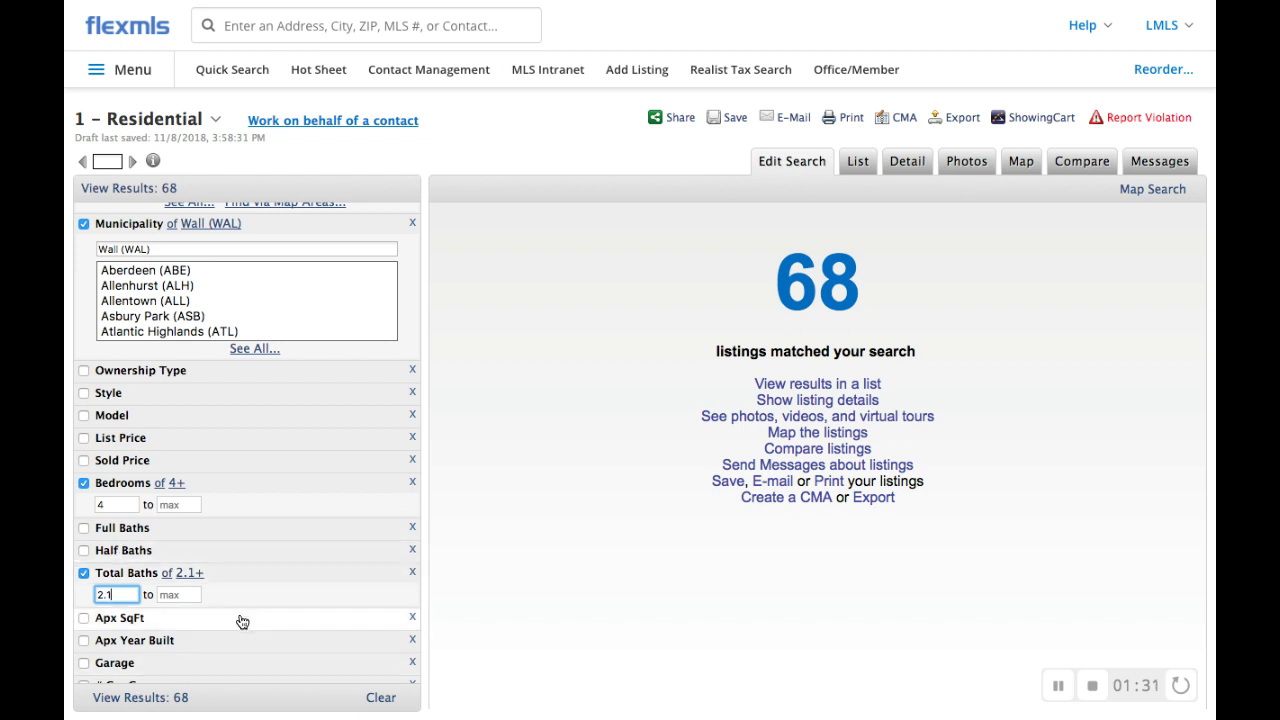
Step: Find the bedroom fields available to add, then add Bedroom Level 1 to the search and enable it as a criterion
scroll(244, 631, "down", 2)
scroll(244, 631, "down", 3)
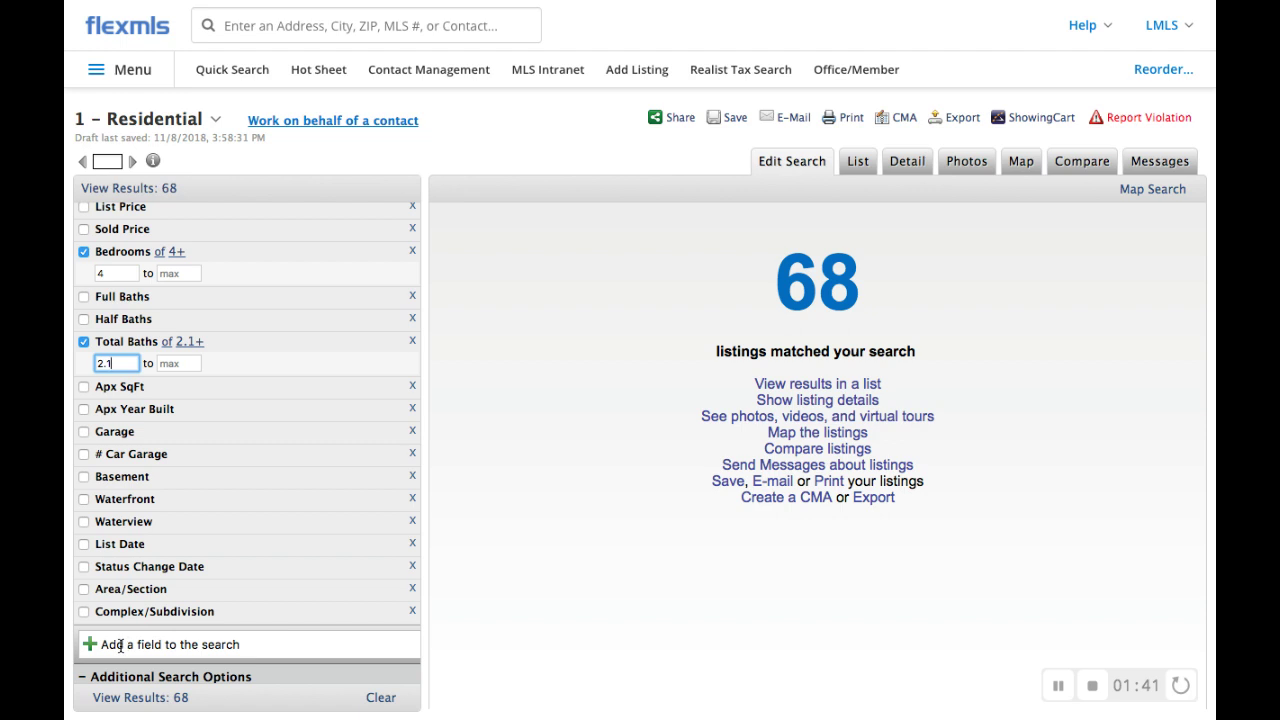
scroll(120, 640, "down", 1)
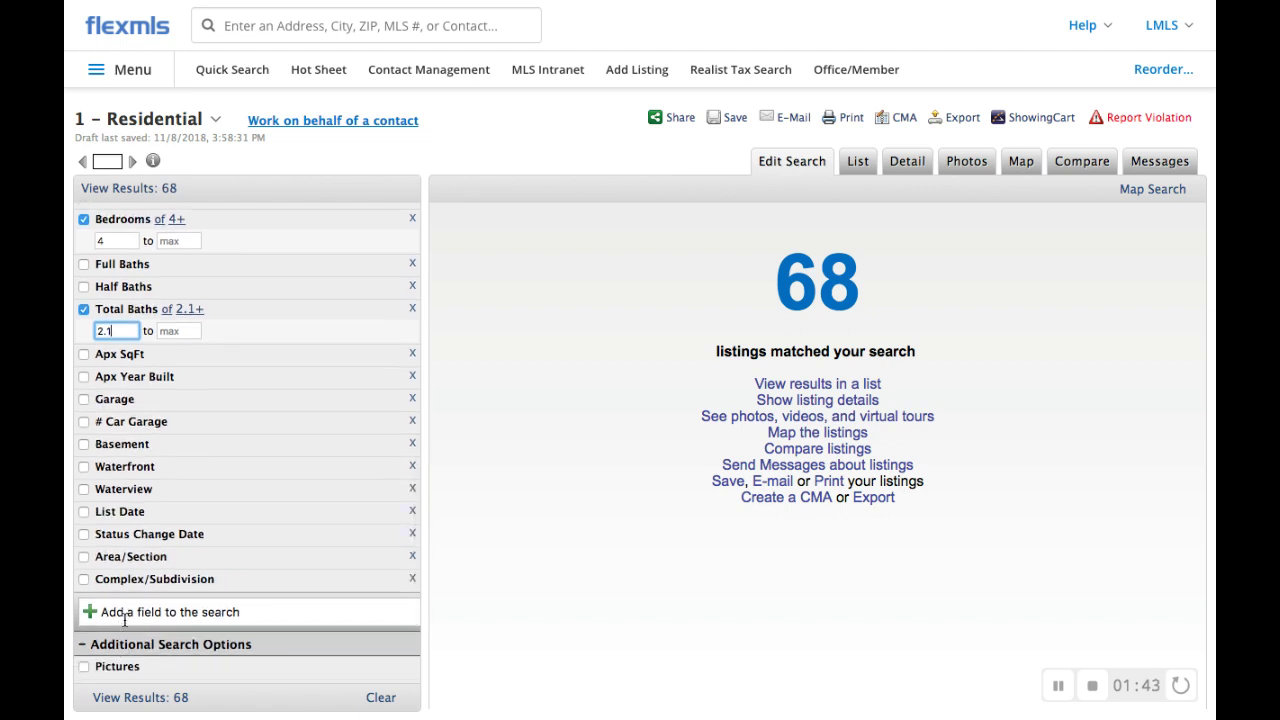
left_click(110, 613)
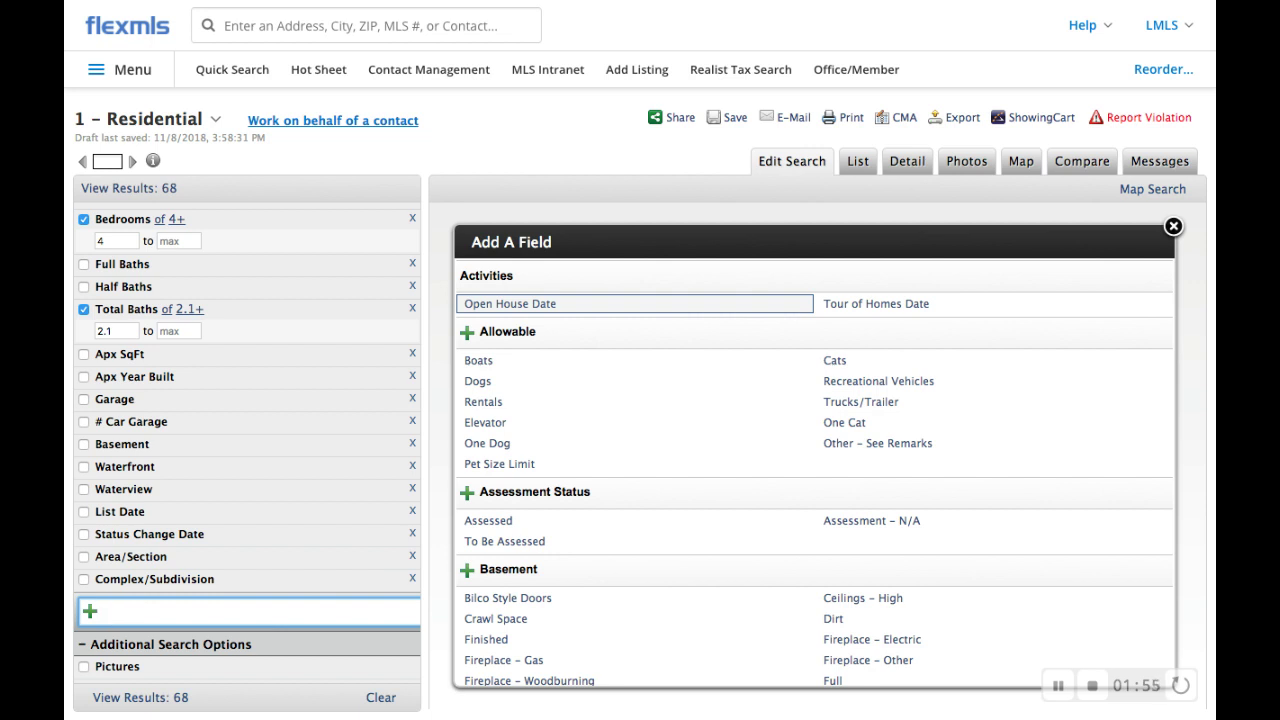
type("bedroom")
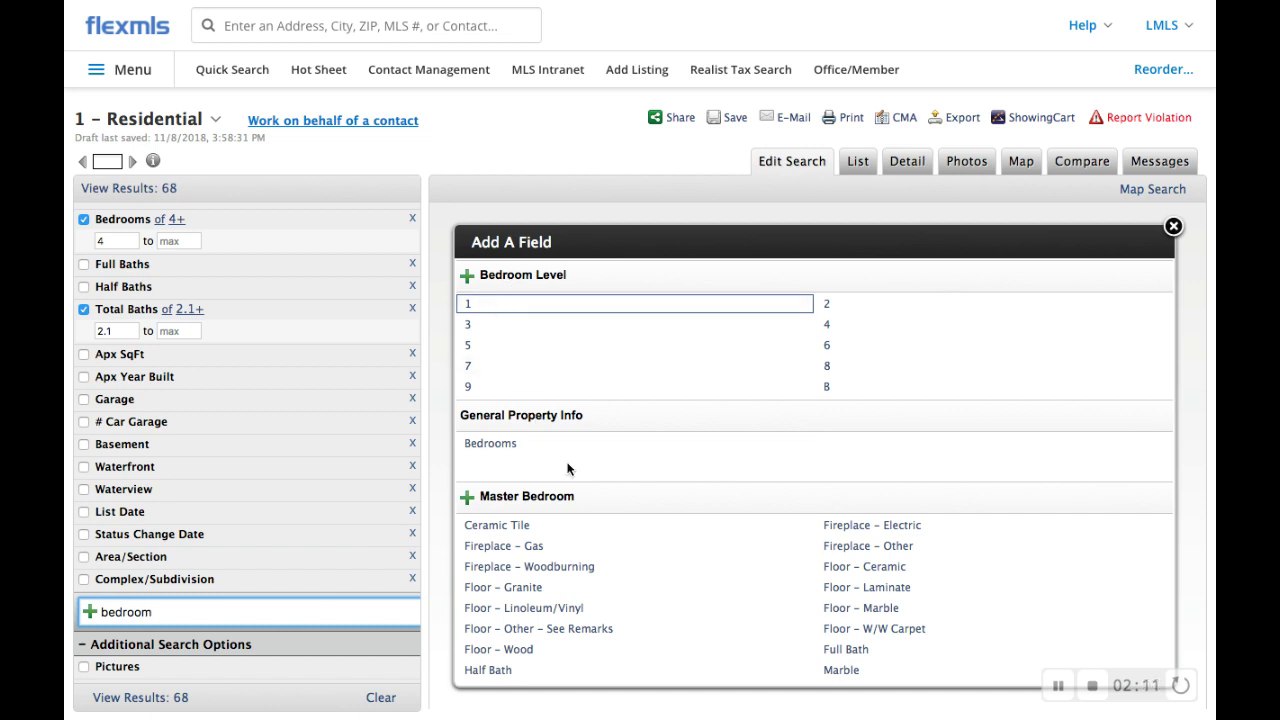
scroll(567, 468, "down", 3)
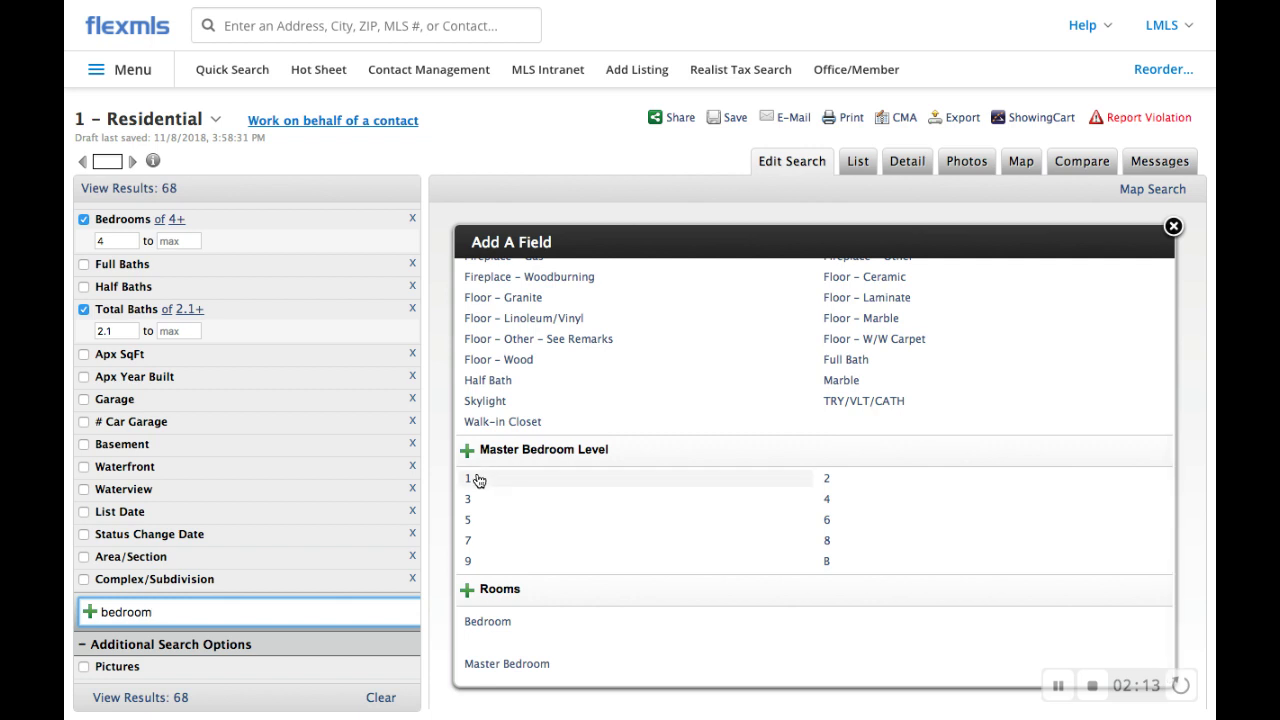
scroll(577, 436, "up", 2)
scroll(577, 436, "up", 2)
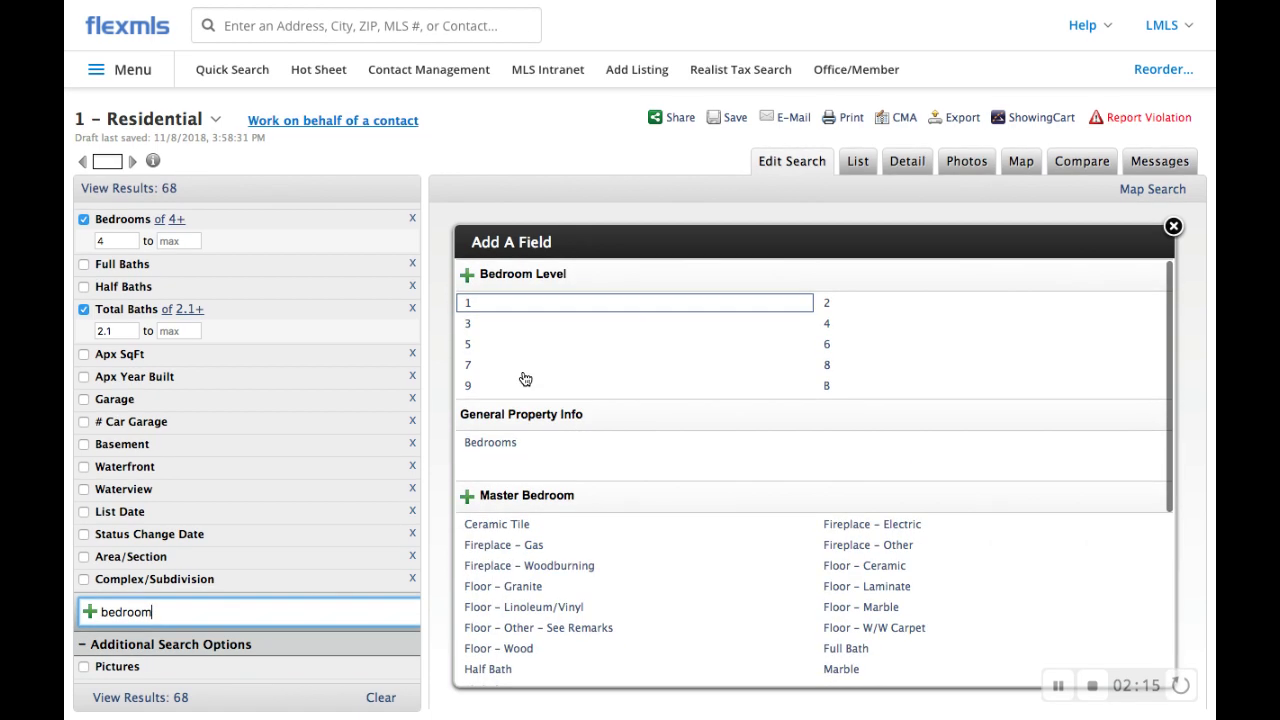
left_click(467, 304)
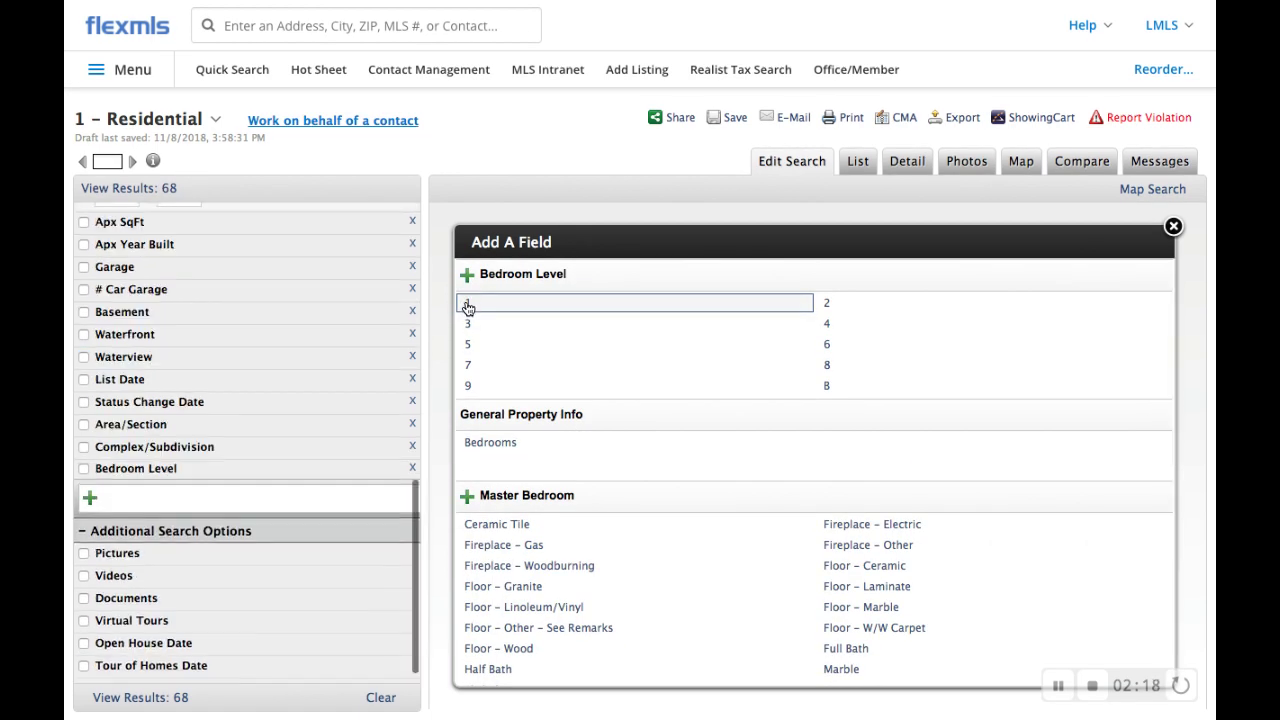
left_click(102, 492)
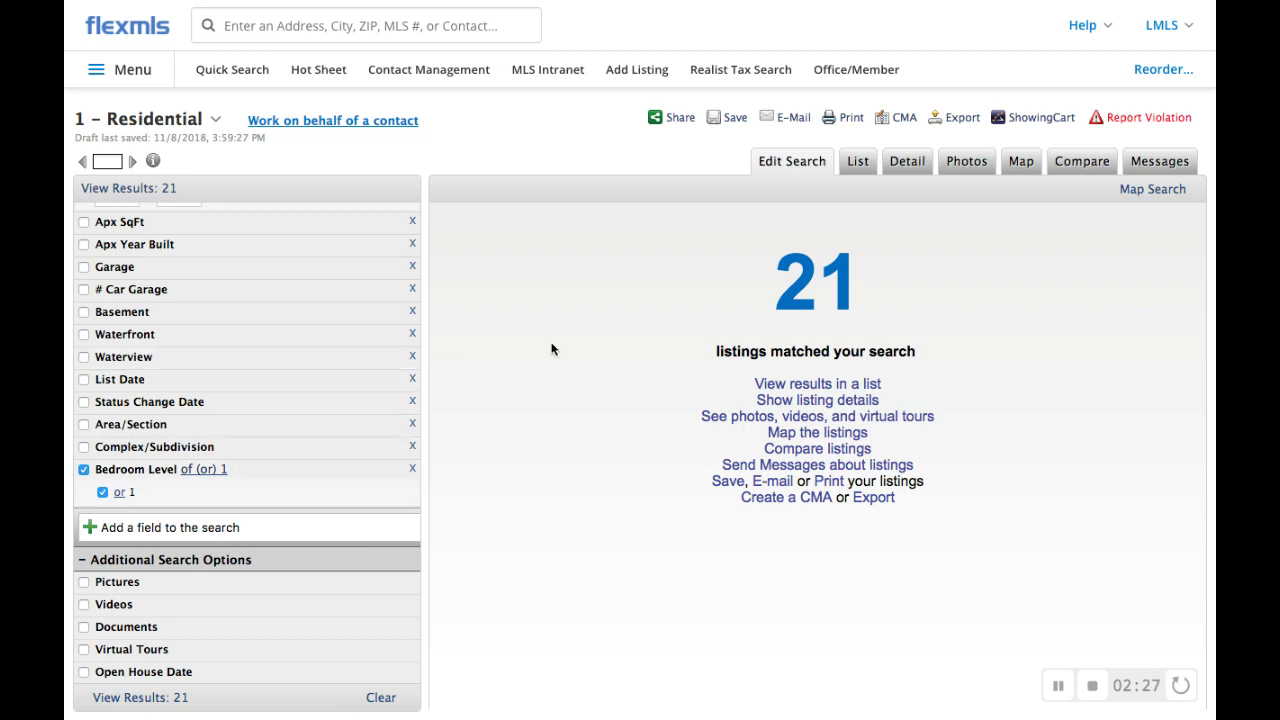
Step: Set up a new saved search named with the client's name followed by "- Wall", and assign it to the client's existing contact
scroll(336, 452, "up", 10)
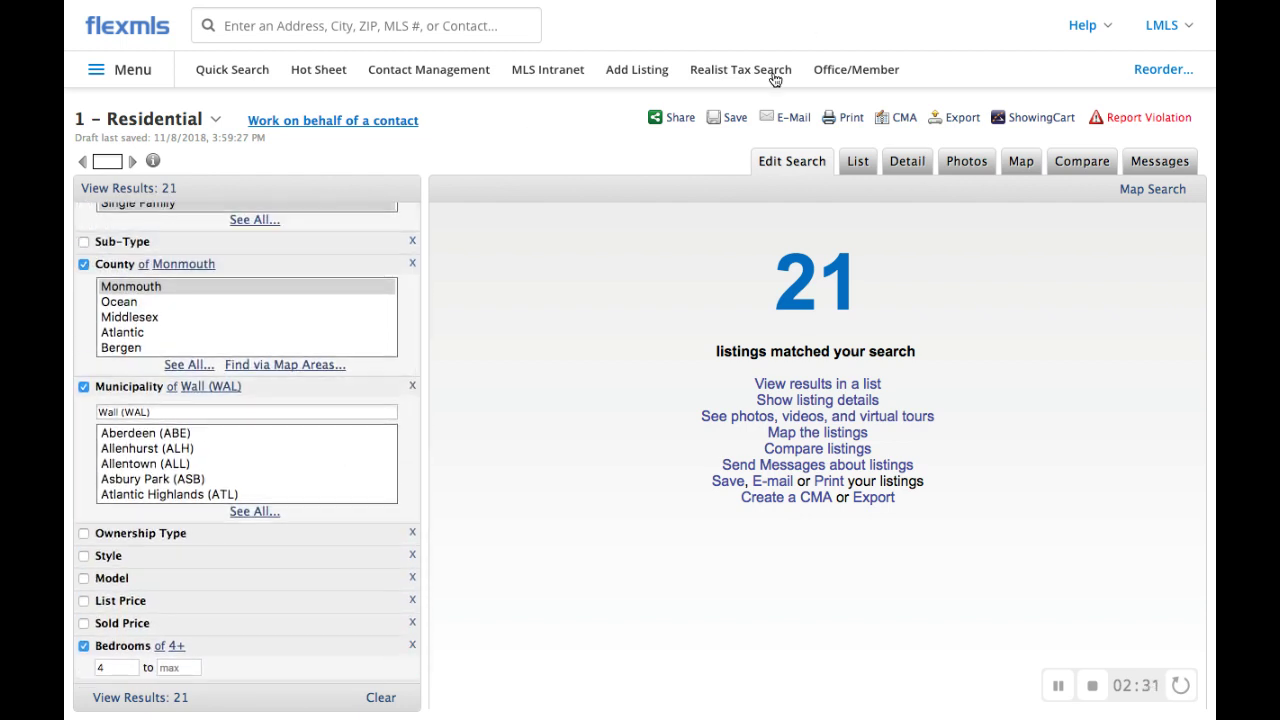
left_click(726, 119)
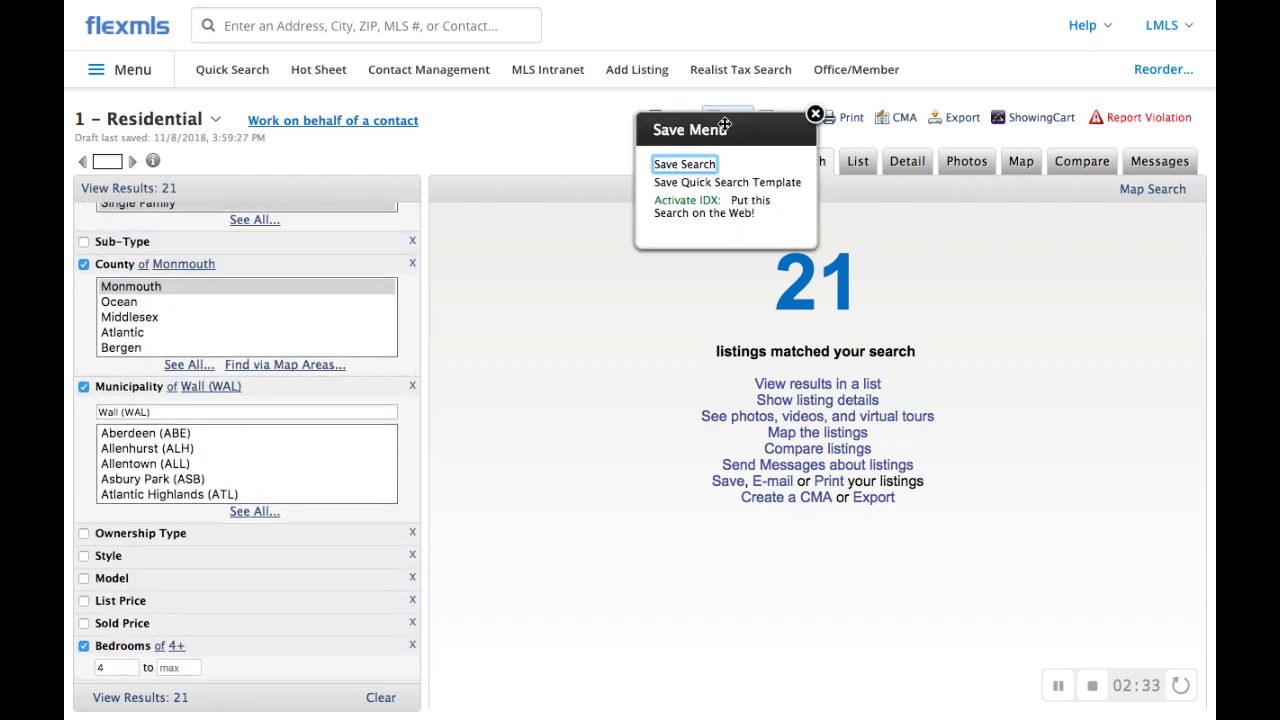
left_click(690, 164)
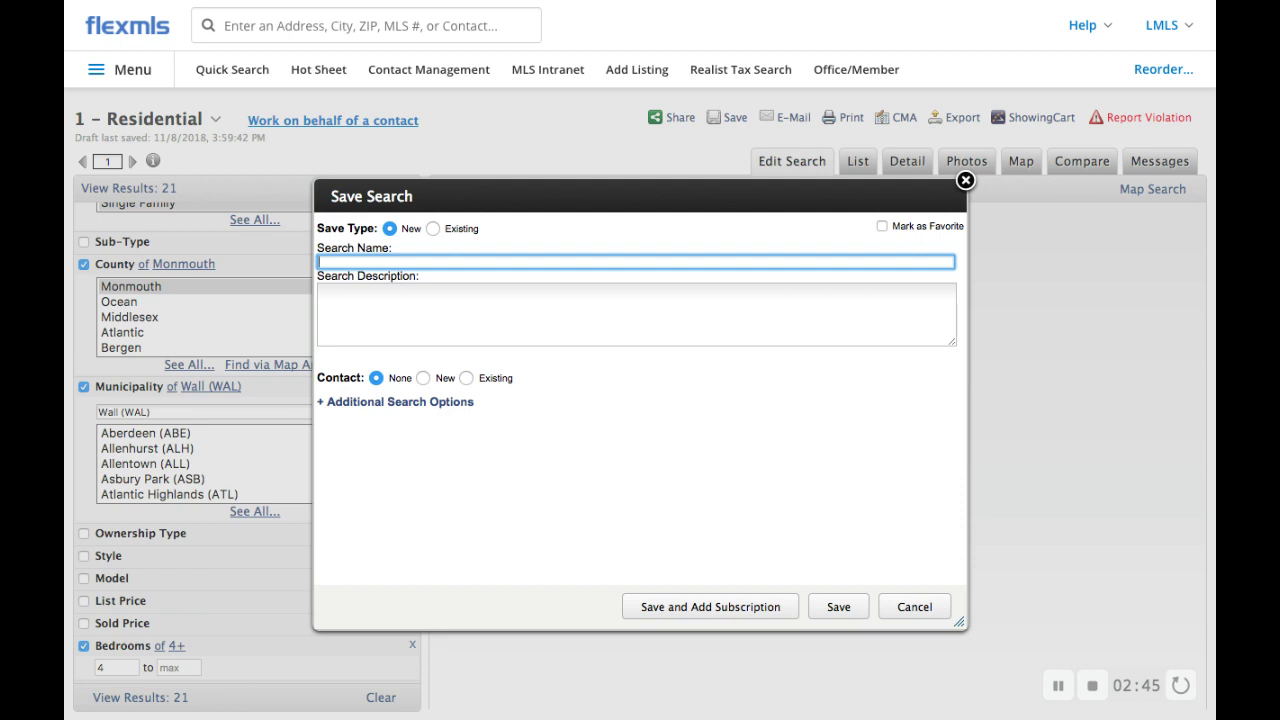
type("ohn Doe - Wall")
left_click(436, 385)
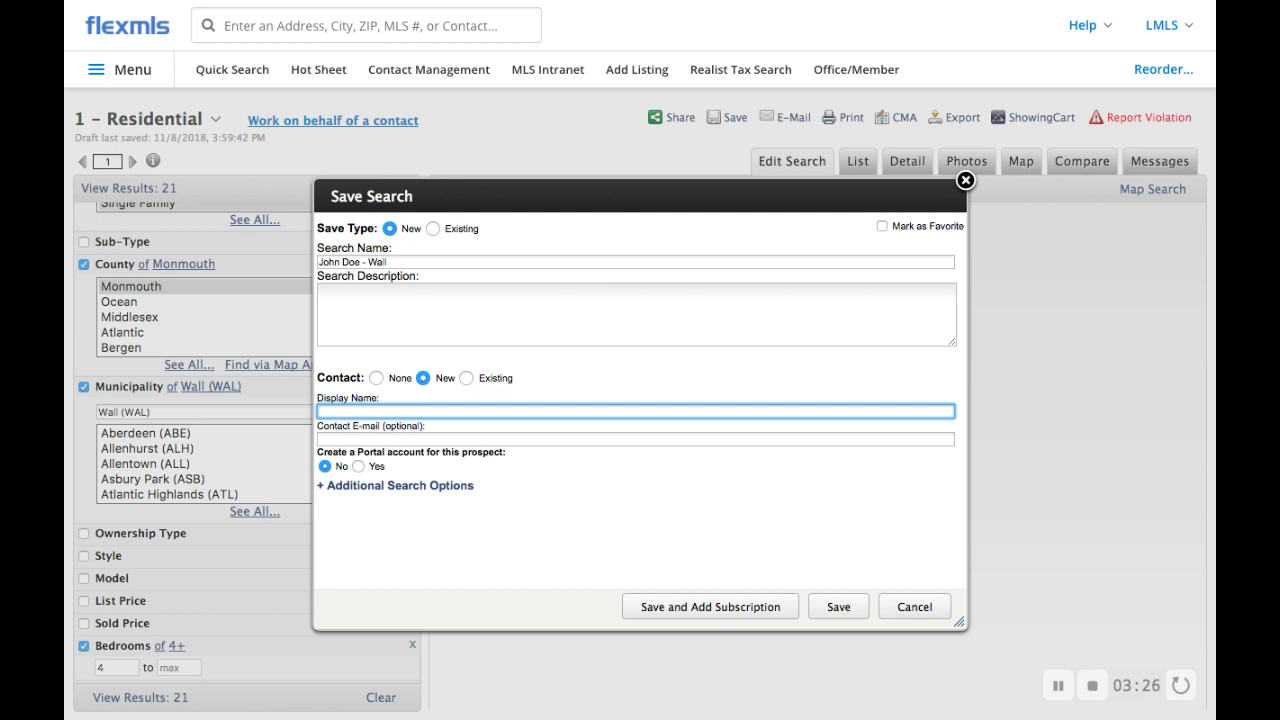
left_click(489, 385)
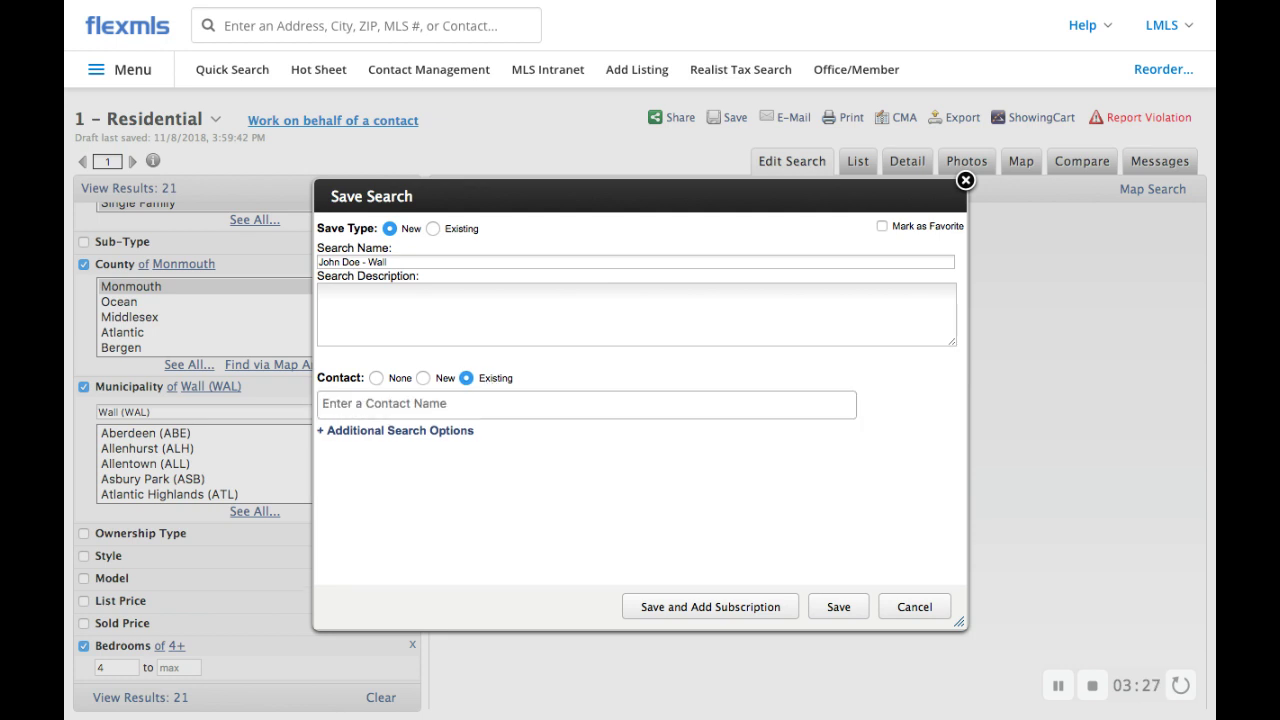
left_click(428, 400)
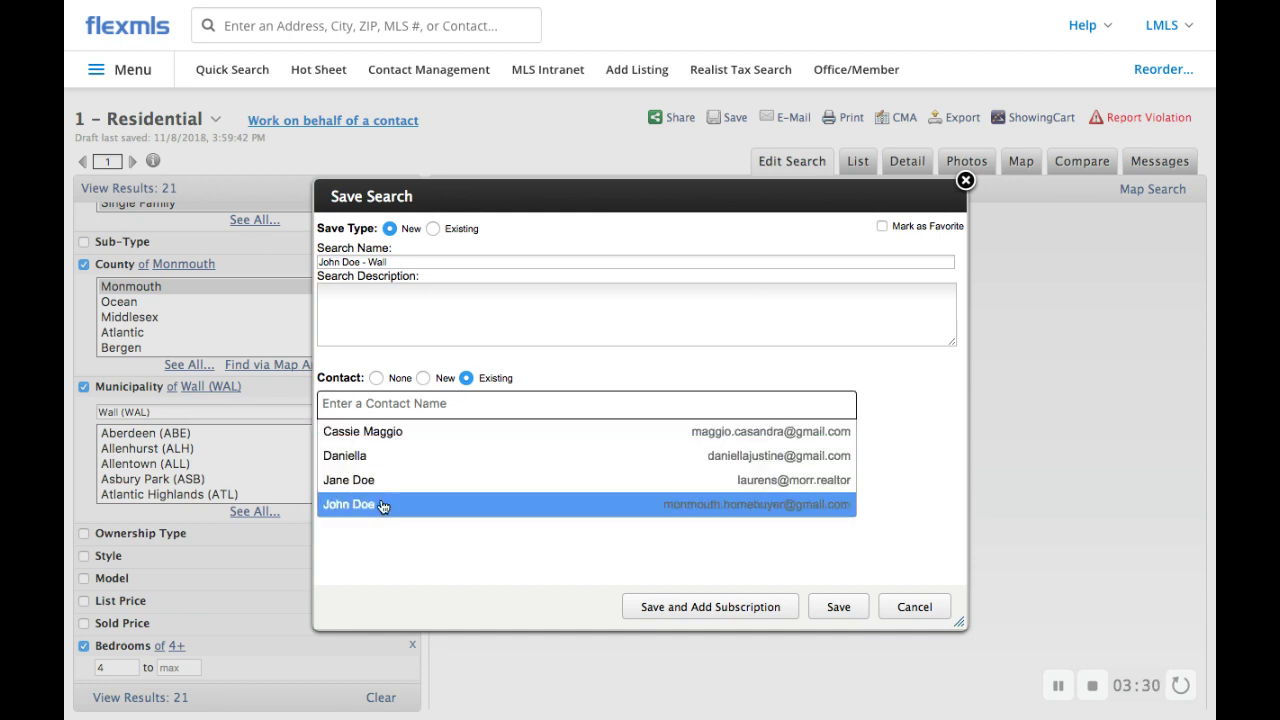
left_click(383, 507)
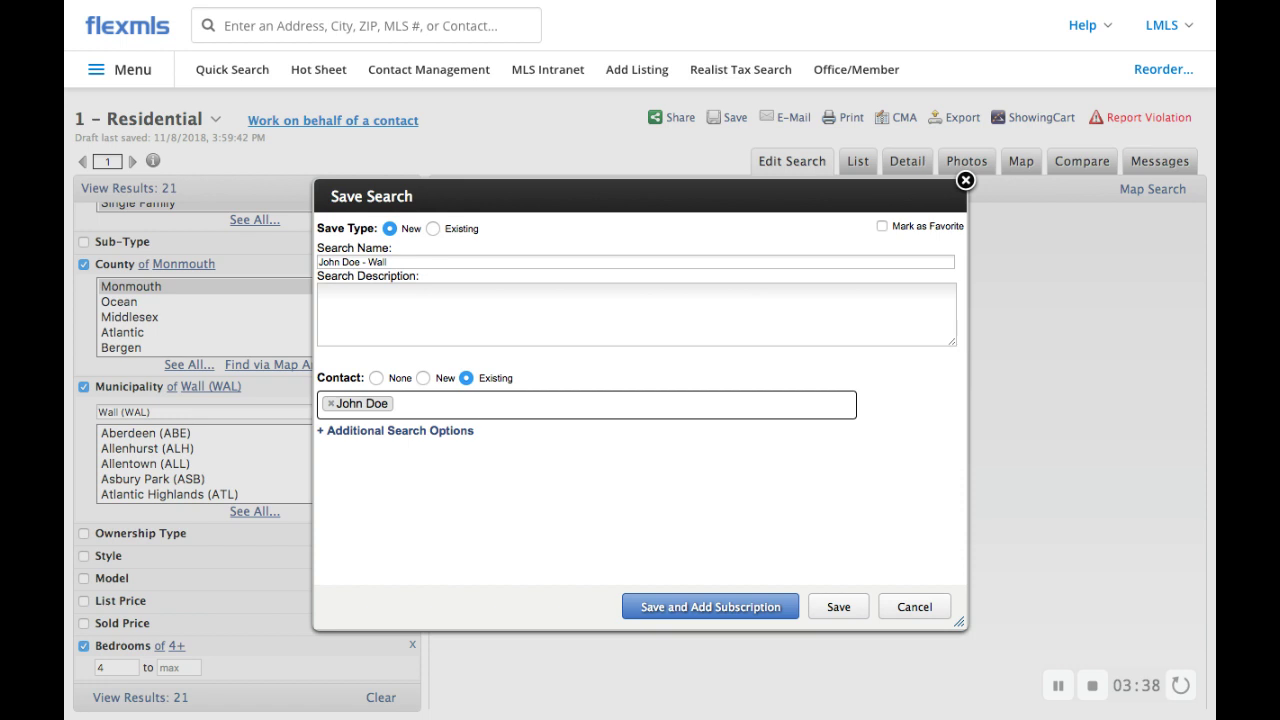
Step: Save the search with a subscription, review its notification options, schedule, view and e-mail content, and save the subscription with the default settings
left_click(710, 606)
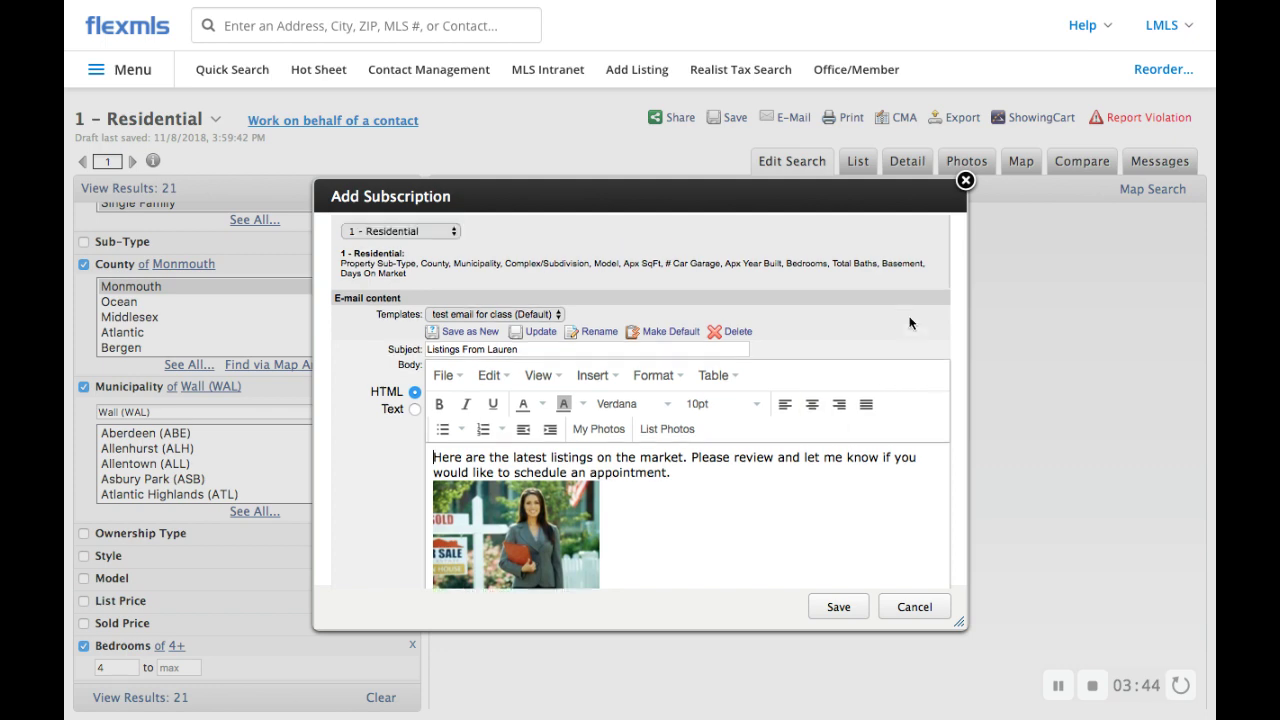
scroll(910, 322, "up", 5)
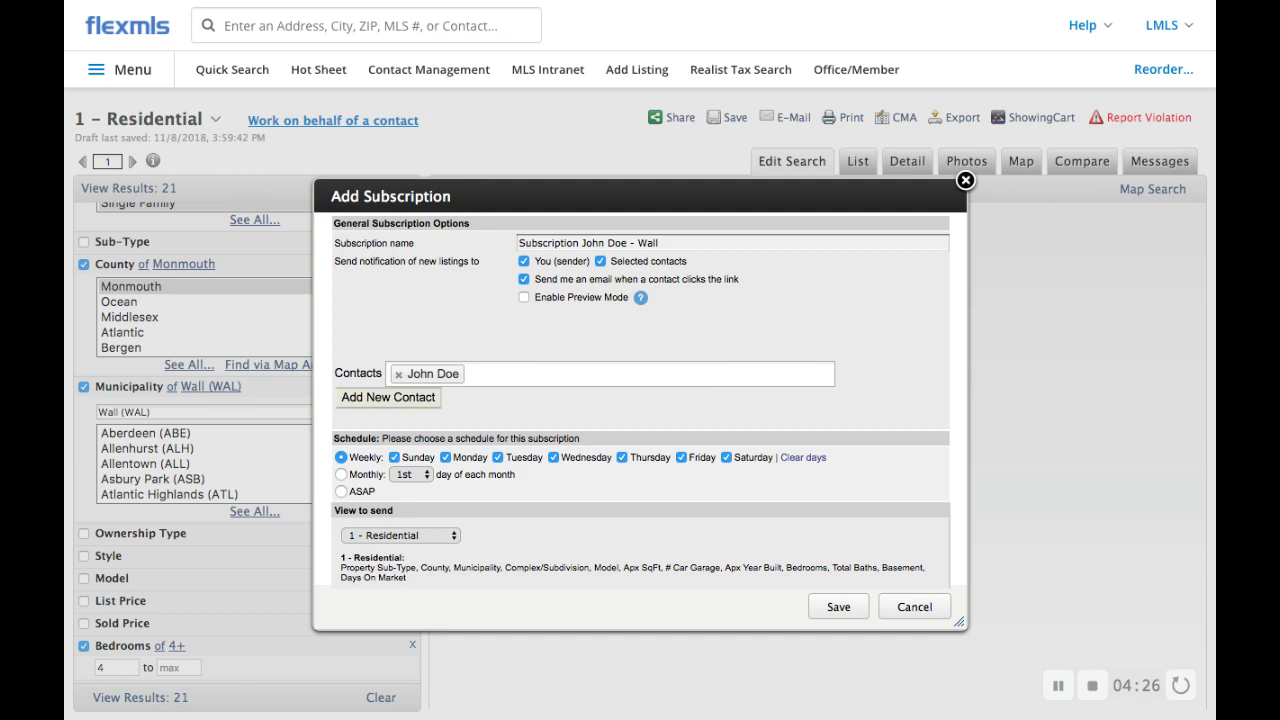
mouse_move(640, 297)
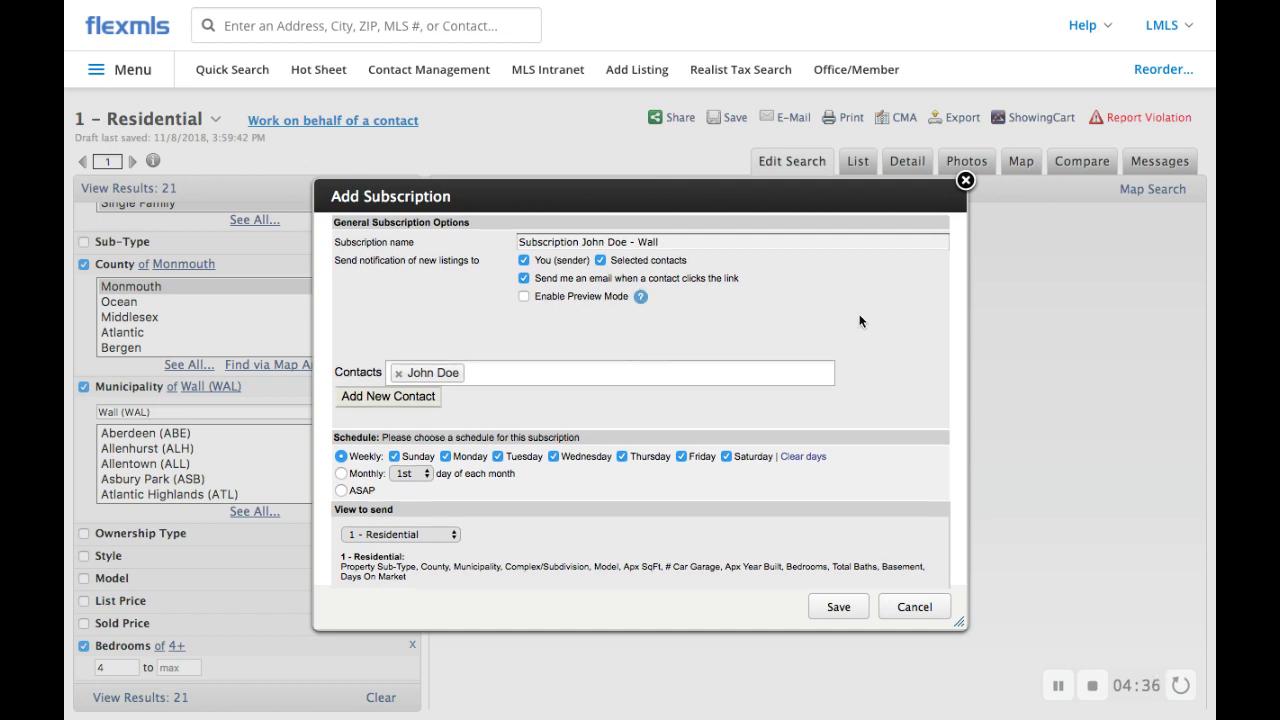
scroll(860, 321, "down", 3)
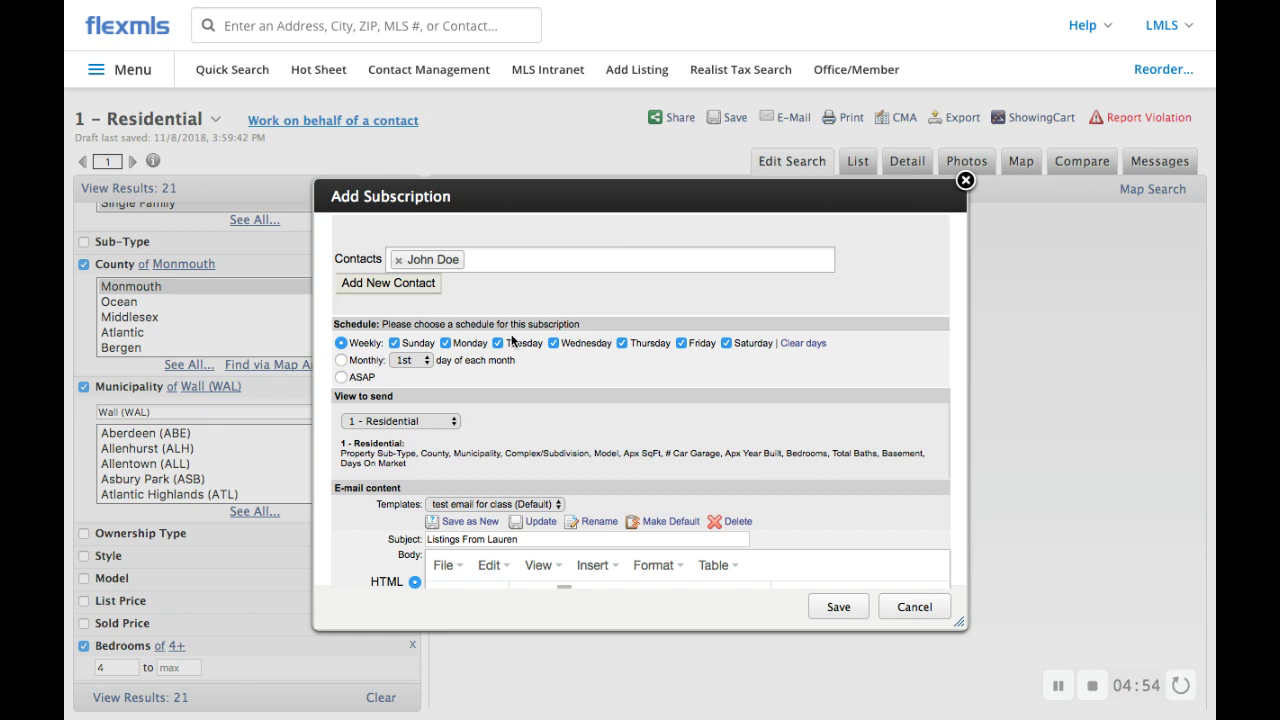
scroll(581, 413, "down", 1)
scroll(581, 413, "down", 5)
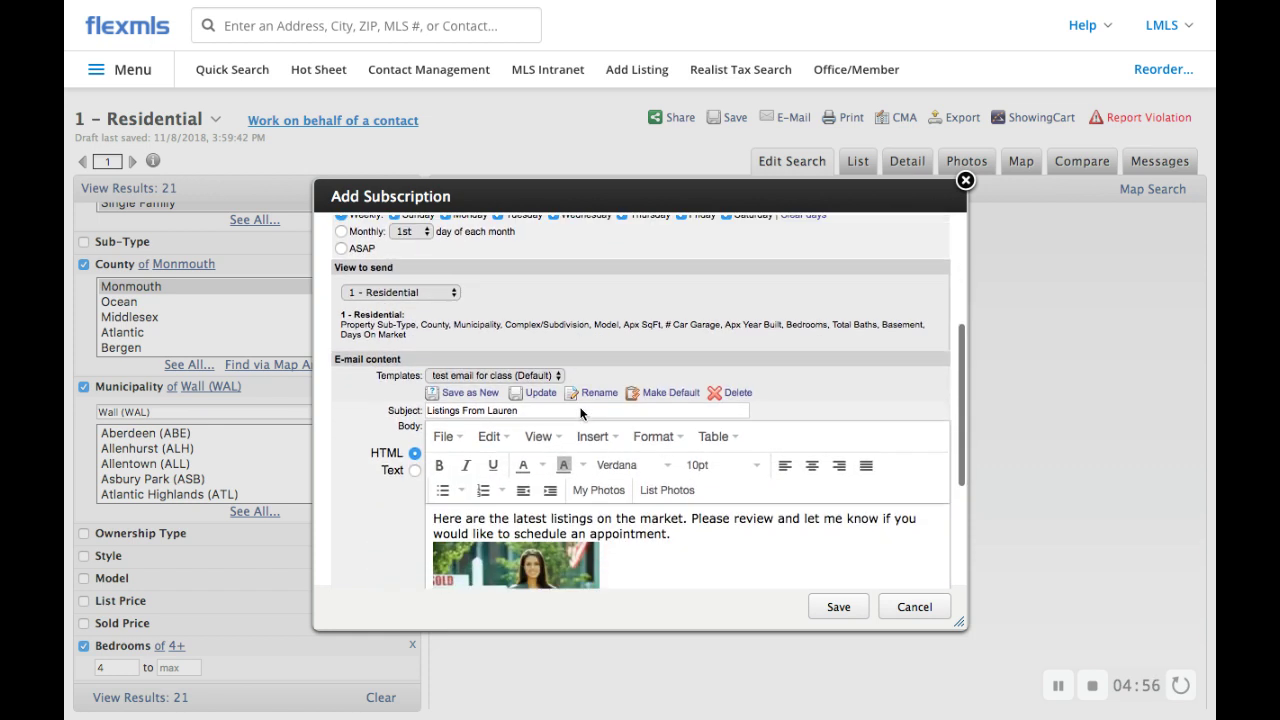
scroll(640, 420, "down", 1)
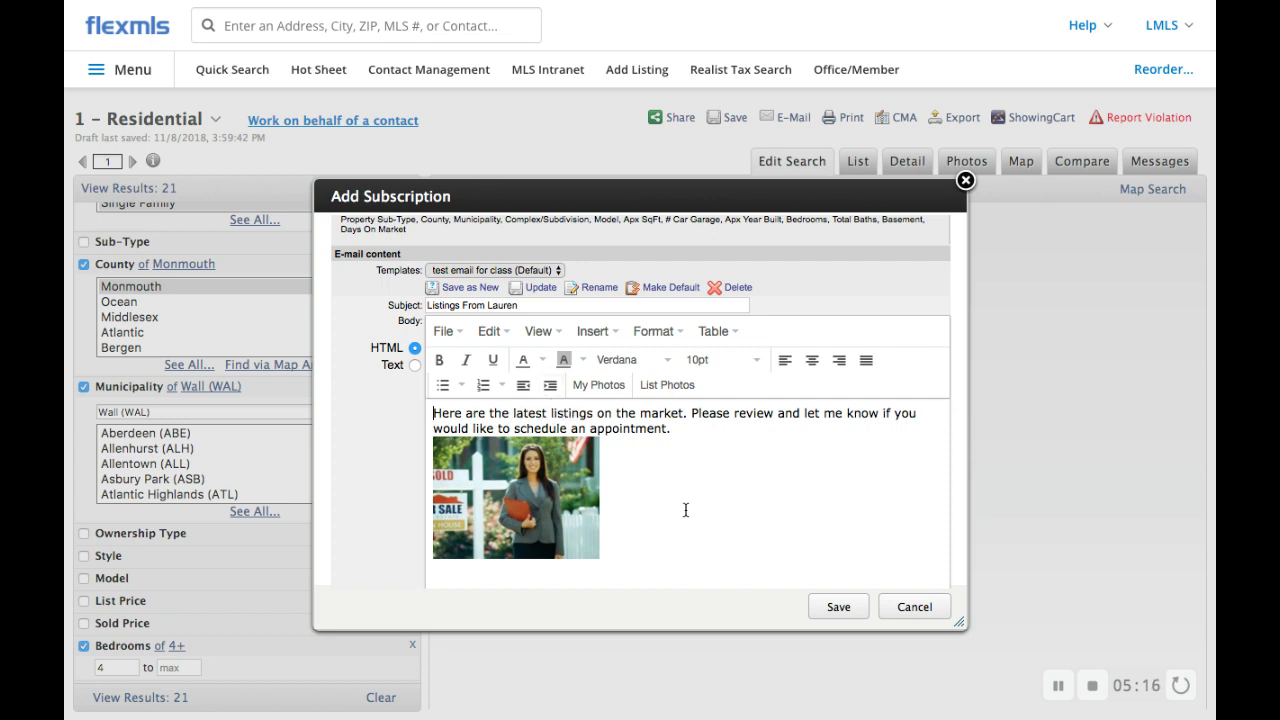
scroll(685, 510, "down", 2)
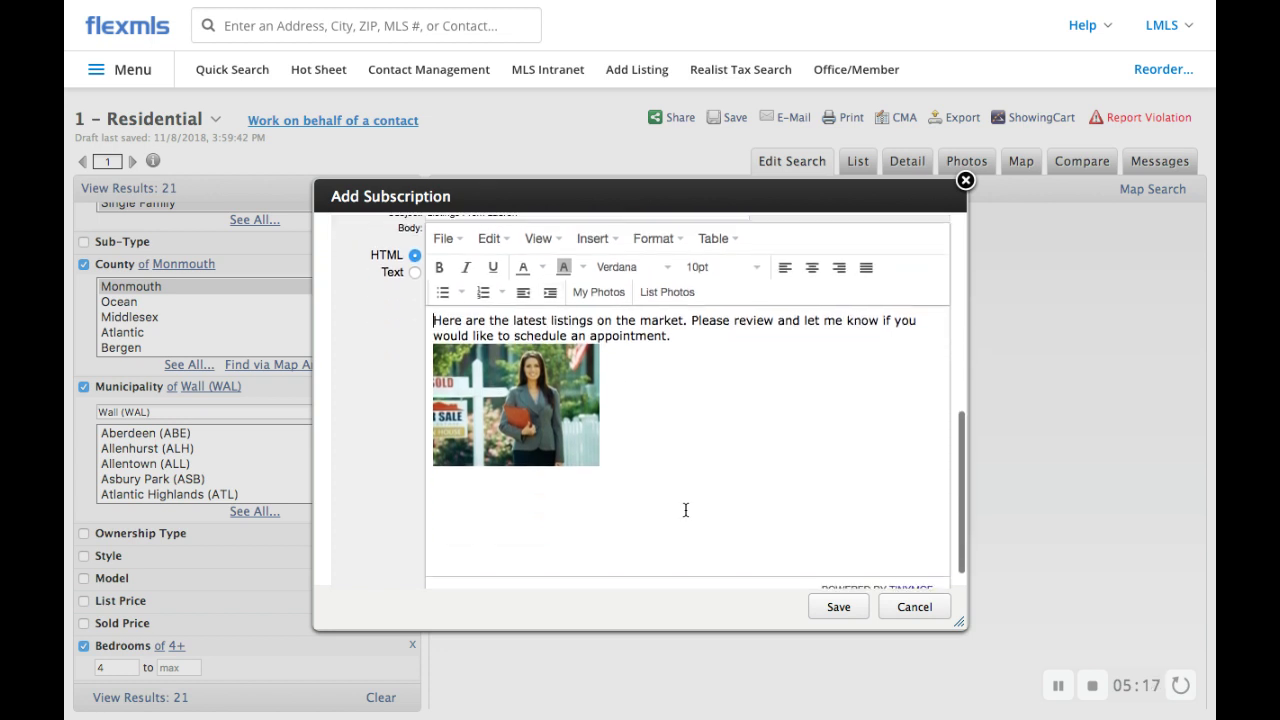
left_click(847, 608)
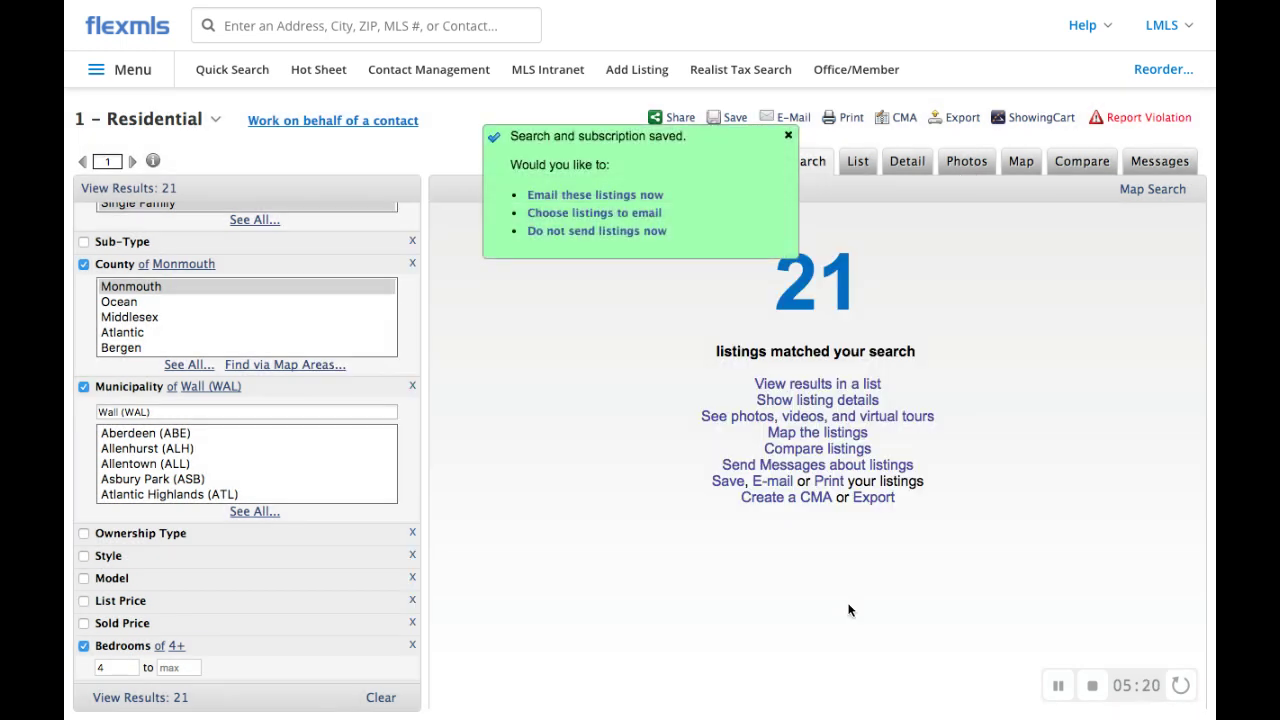